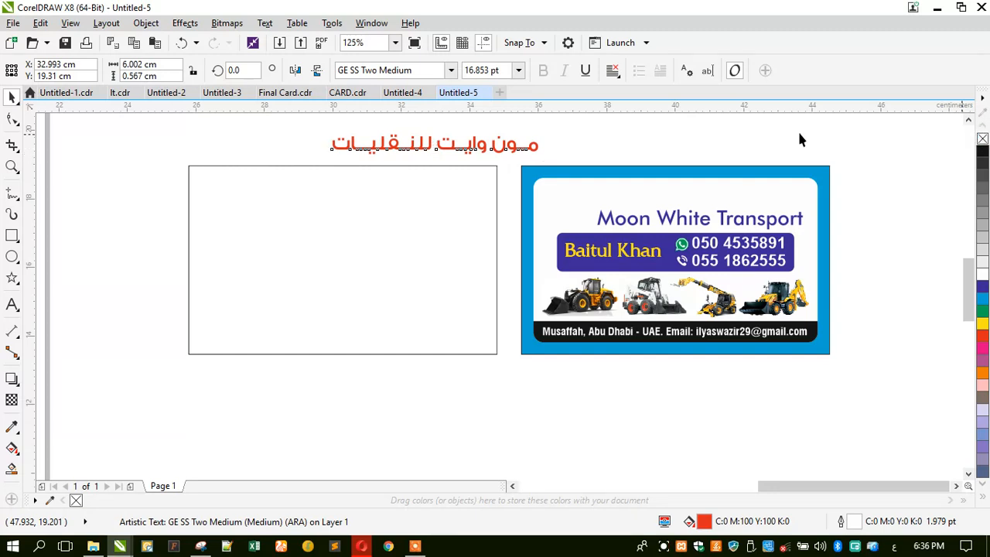
Enter text-editing mode in the red Arabic heading above the blank card.
click(12, 308)
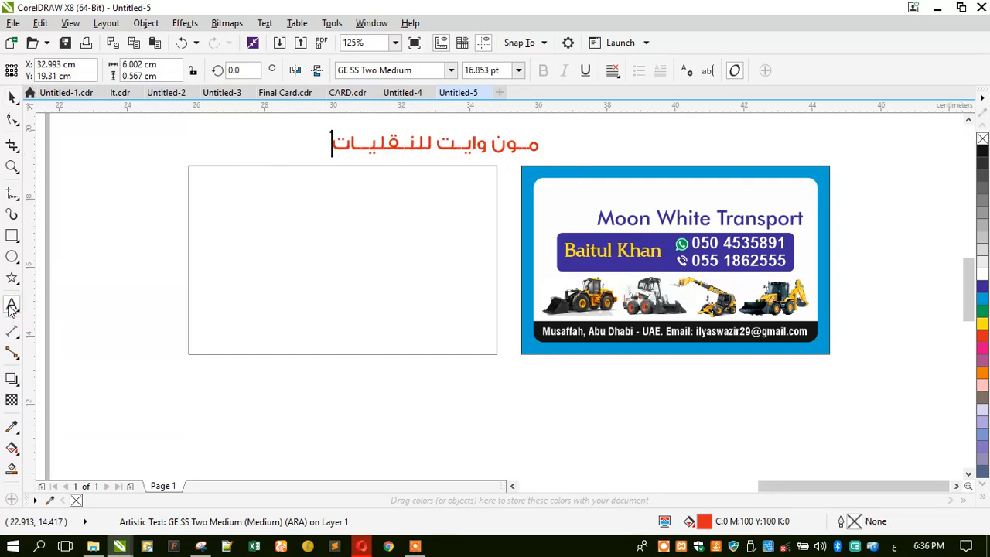
Replace the Arabic heading's text with 'جرين تريك للنقليات', fixing typos along the way.
key(ctrl+a)
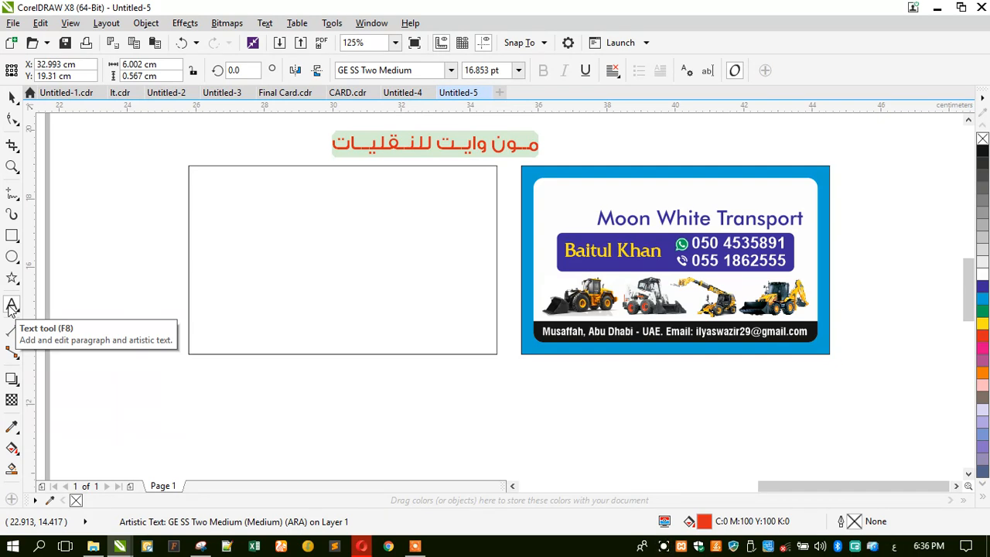
text(ع)
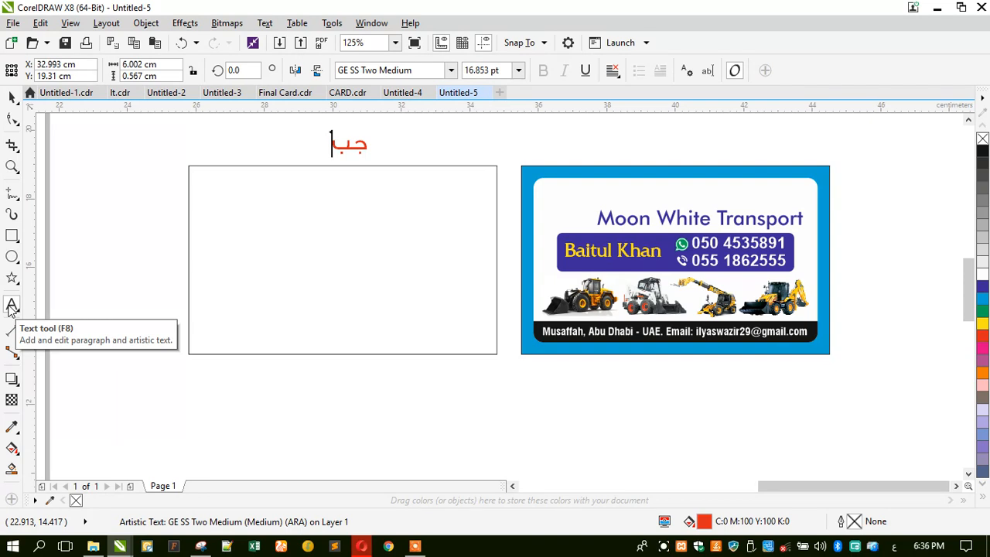
text(ريت)
key(BackSpace)
text(ن تريك)
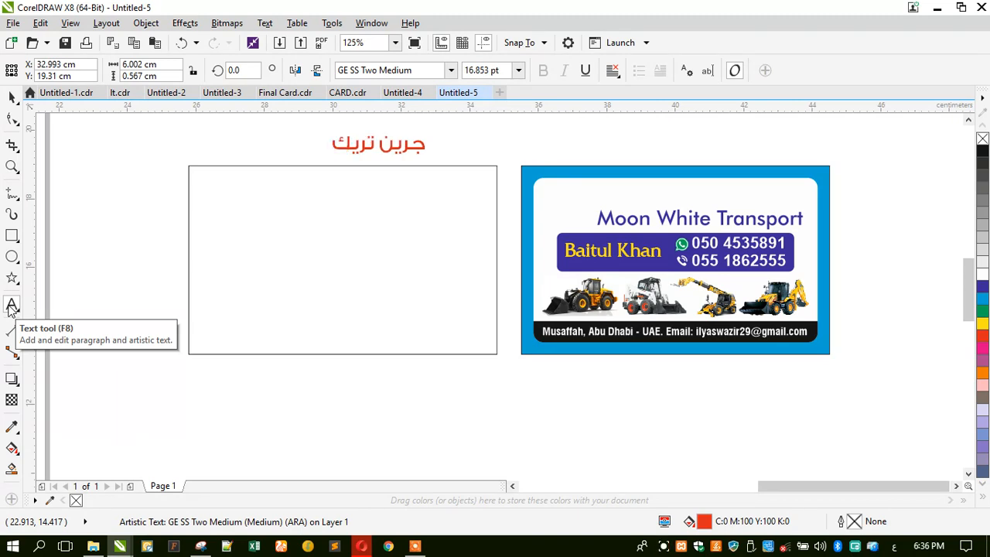
key(BackSpace)
text(ق)
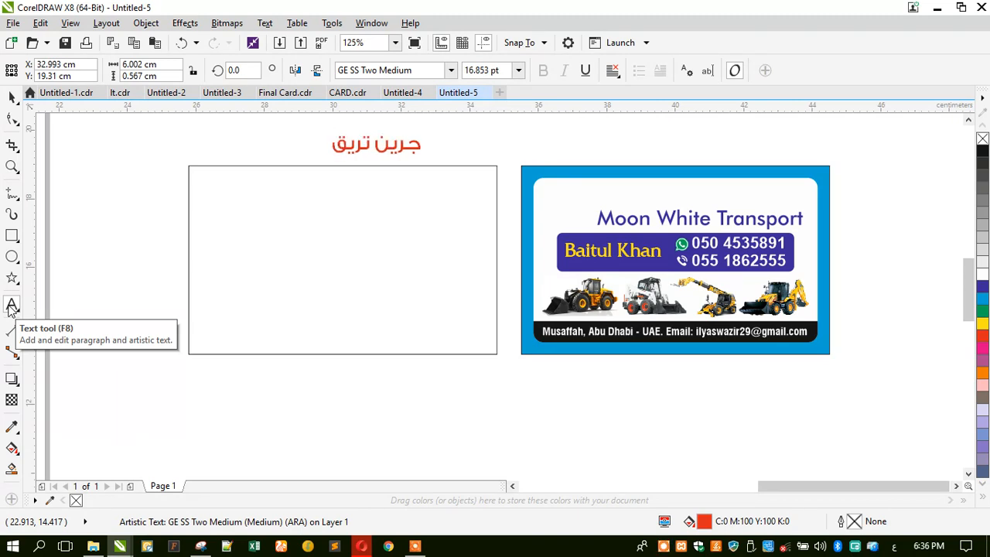
key(BackSpace)
text(ك)
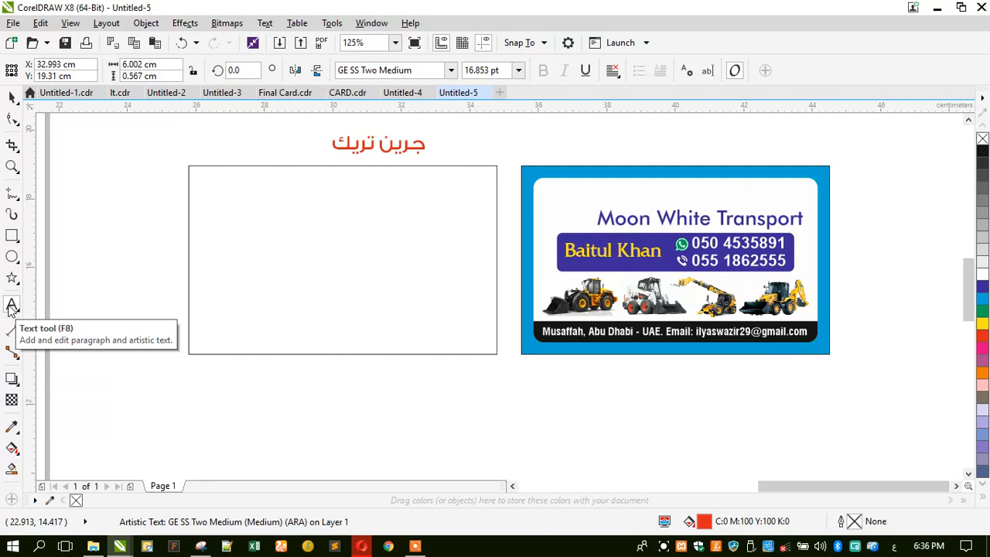
text( لل)
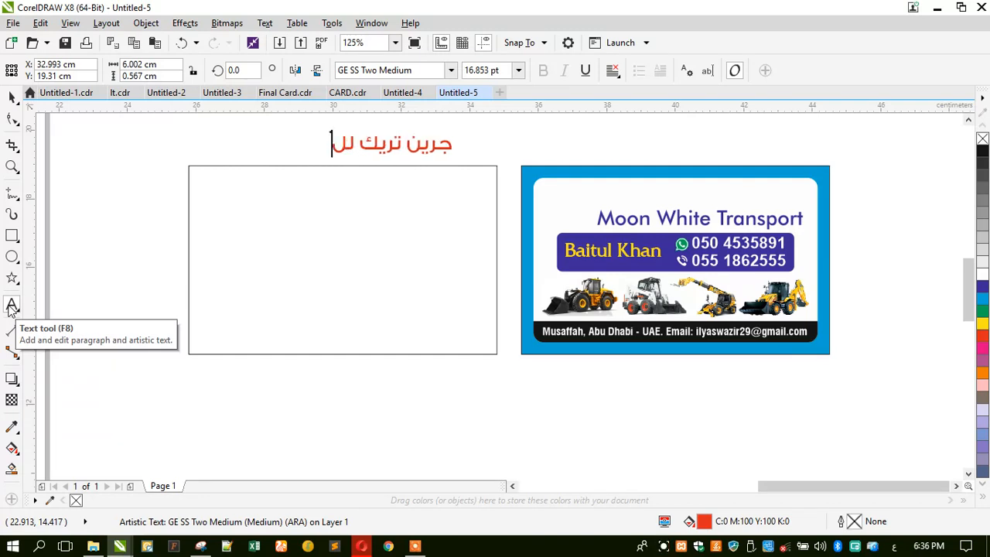
text(نقليات)
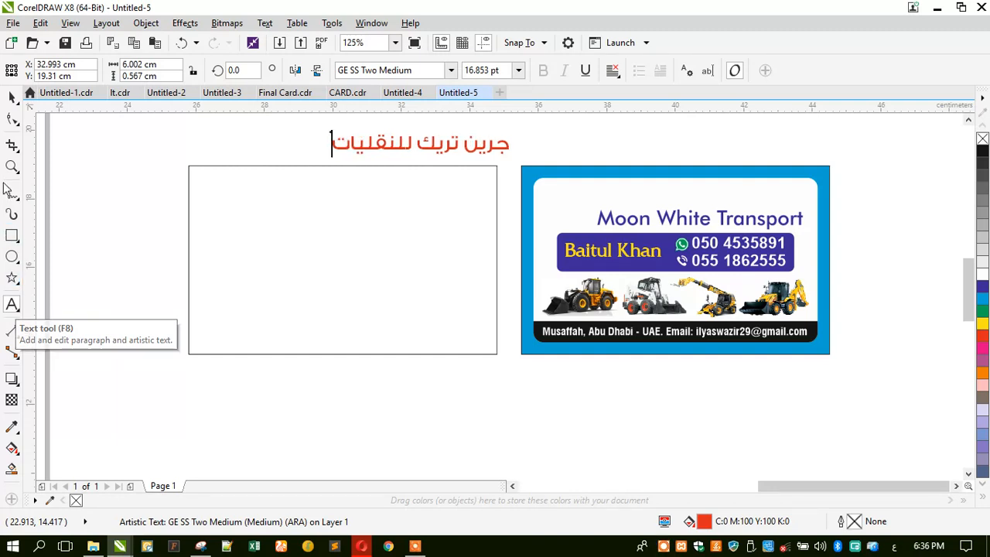
click(353, 71)
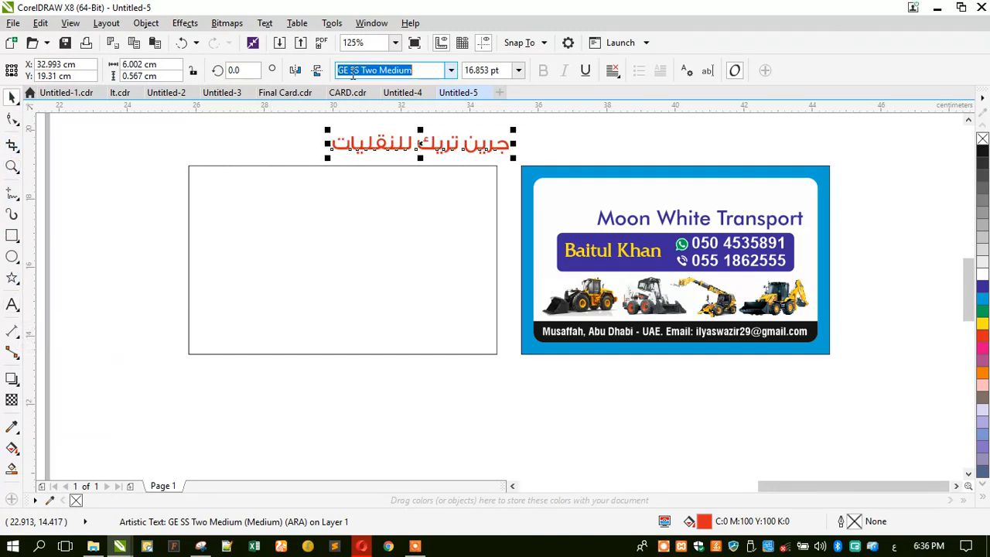
Set the heading's font to Khalid Art bold and move it into the card's top area.
text(k)
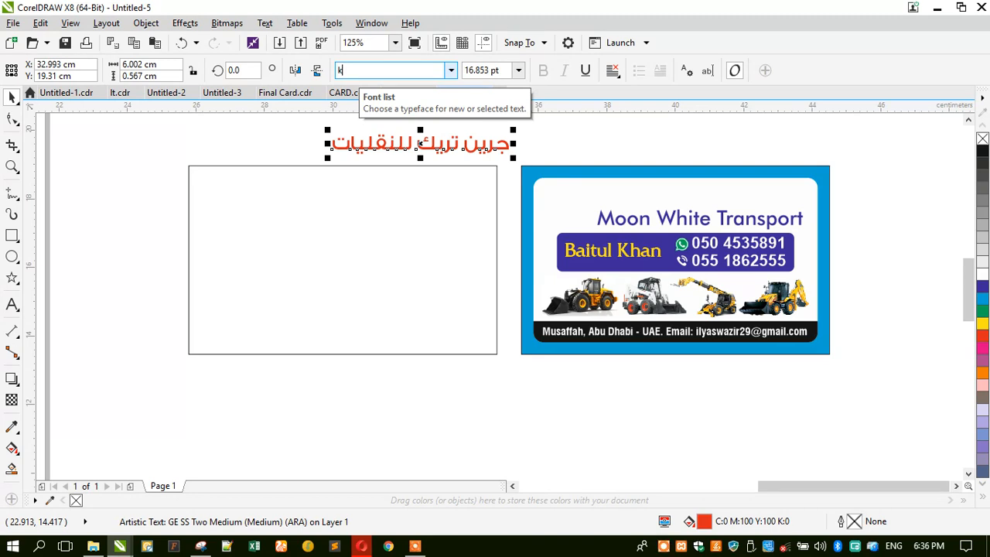
text(halsi)
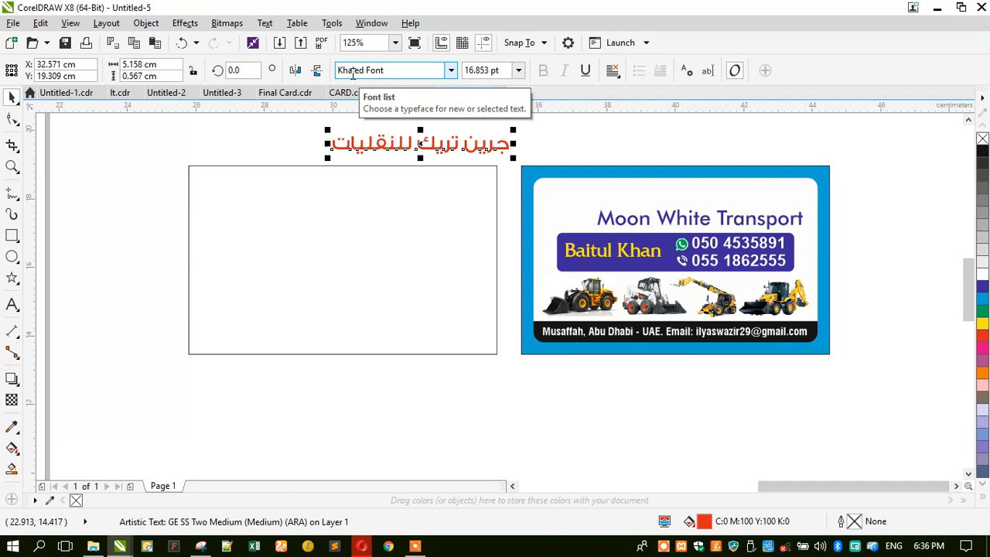
click(387, 71)
text(H)
key(BackSpace)
key(BackSpace)
text(Khali)
key(Return)
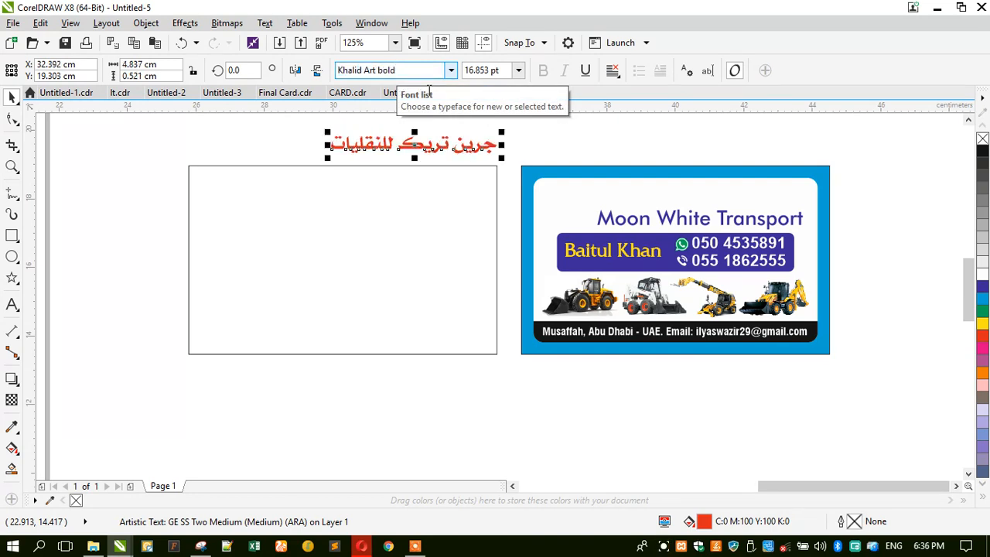
drag(426, 145, 406, 203)
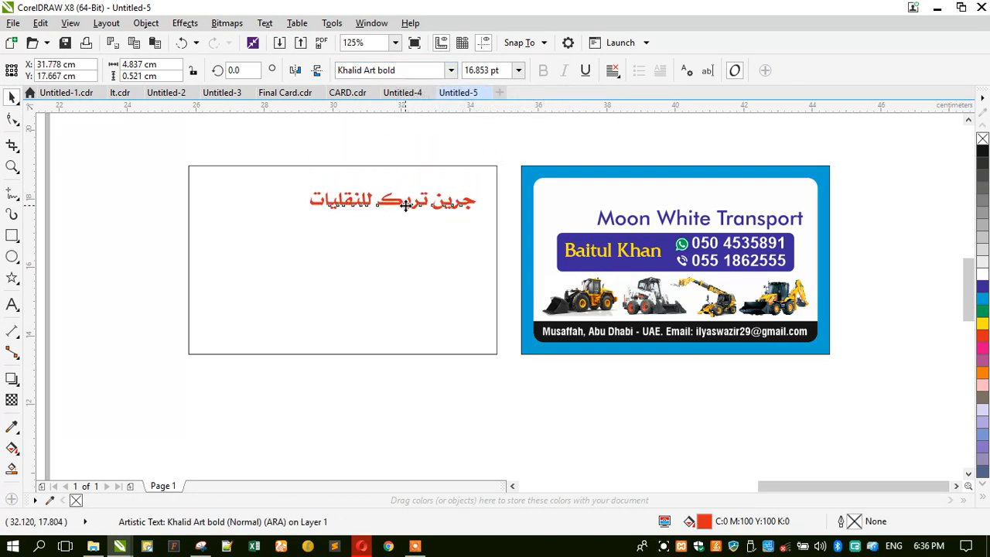
Try replacing a letter inside the heading, then undo the change.
double_click(391, 209)
scroll(391, 216, up, 2)
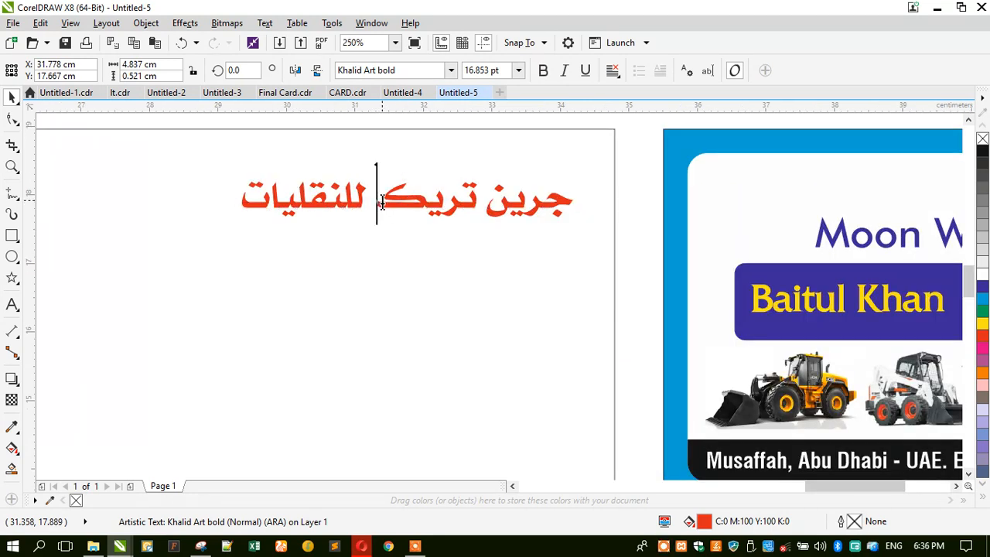
drag(378, 201, 421, 204)
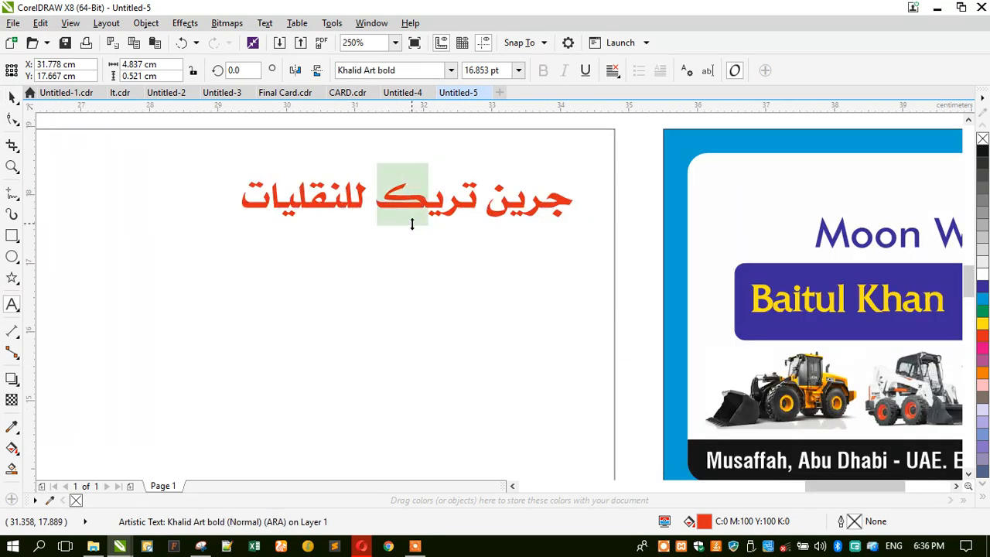
text(r)
key(ctrl+z)
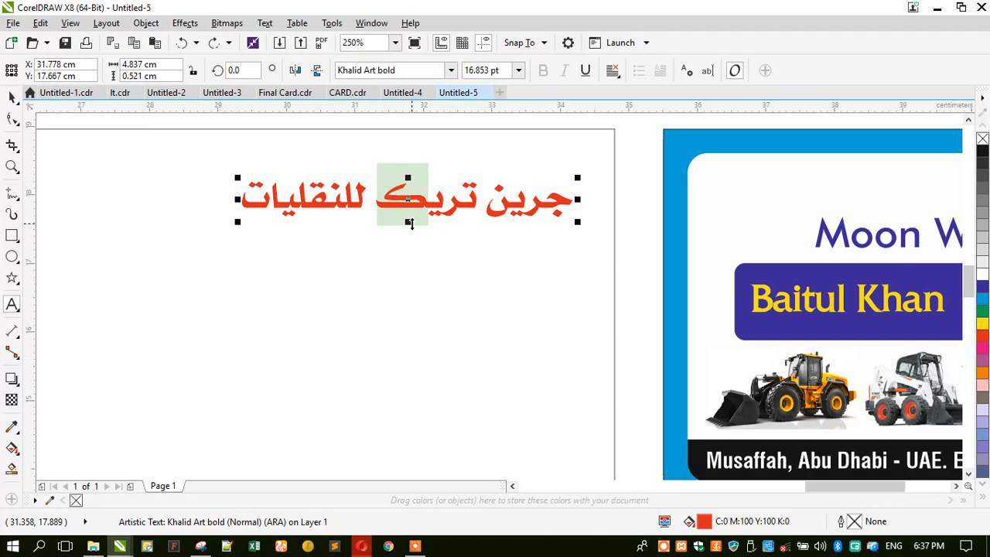
Change the heading font to GE SS Two Bold and shift it left and down.
click(10, 97)
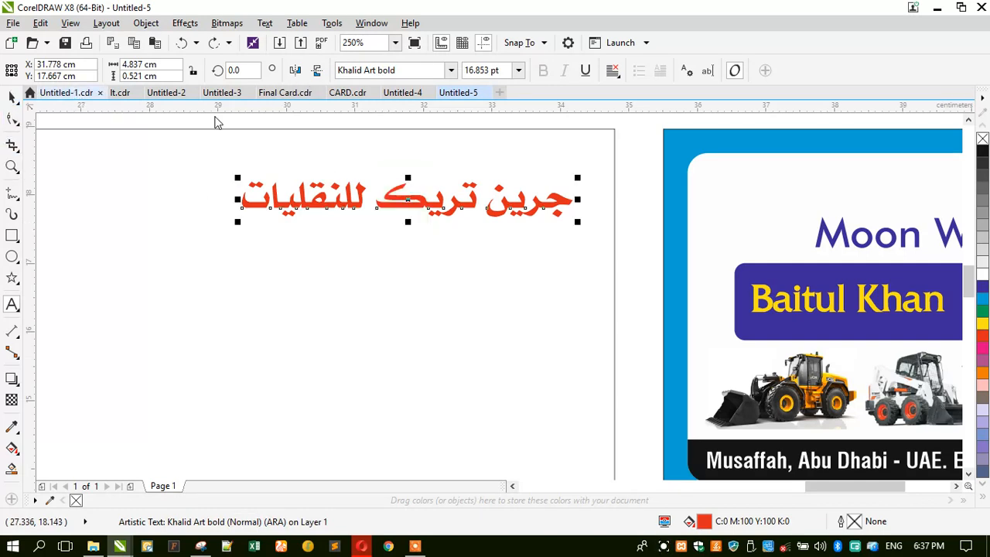
click(453, 71)
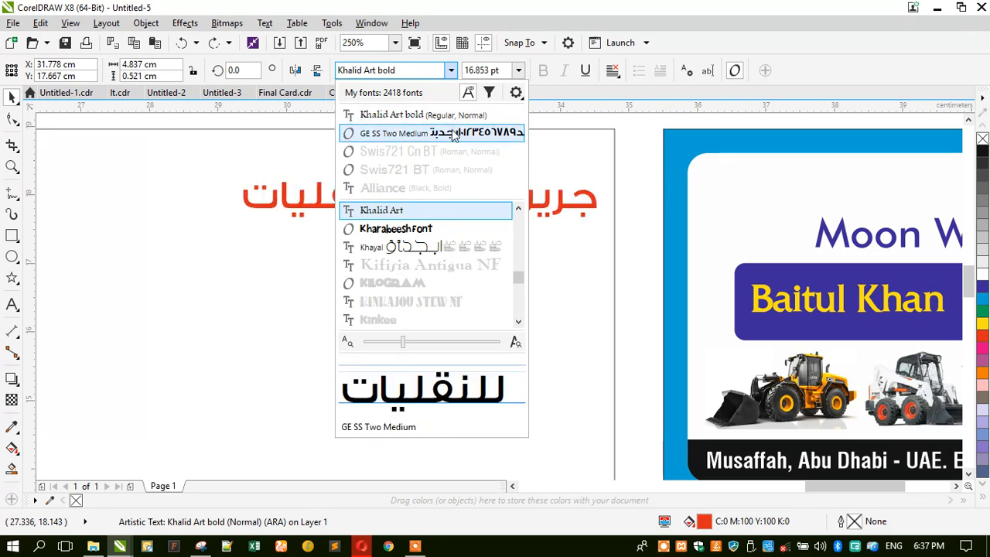
click(455, 135)
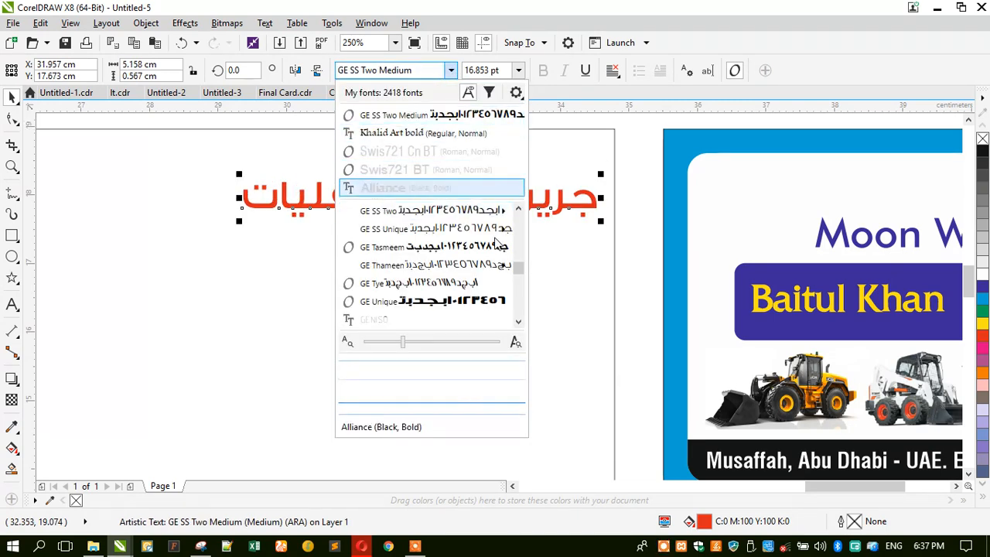
mouse_move(482, 216)
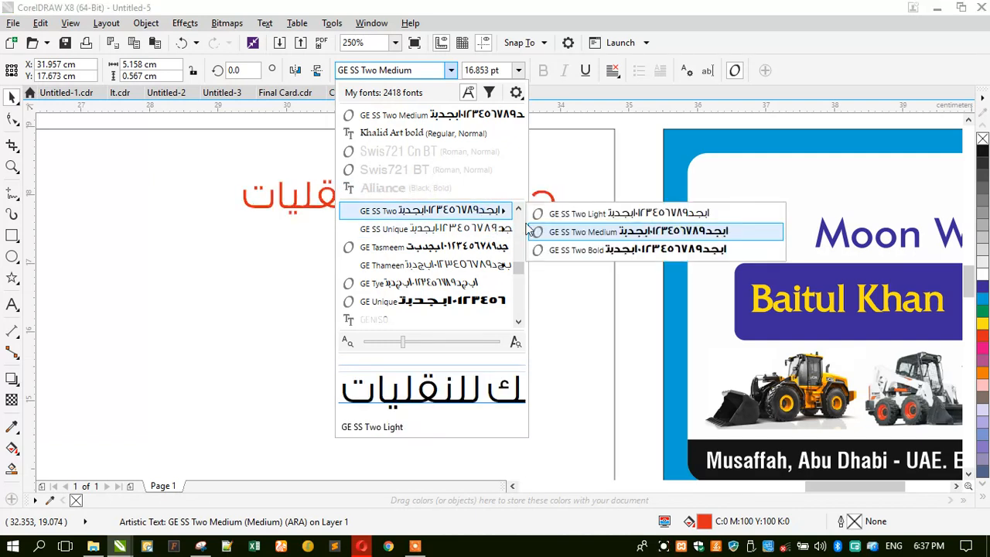
click(599, 252)
drag(314, 213, 252, 241)
scroll(562, 199, down, 2)
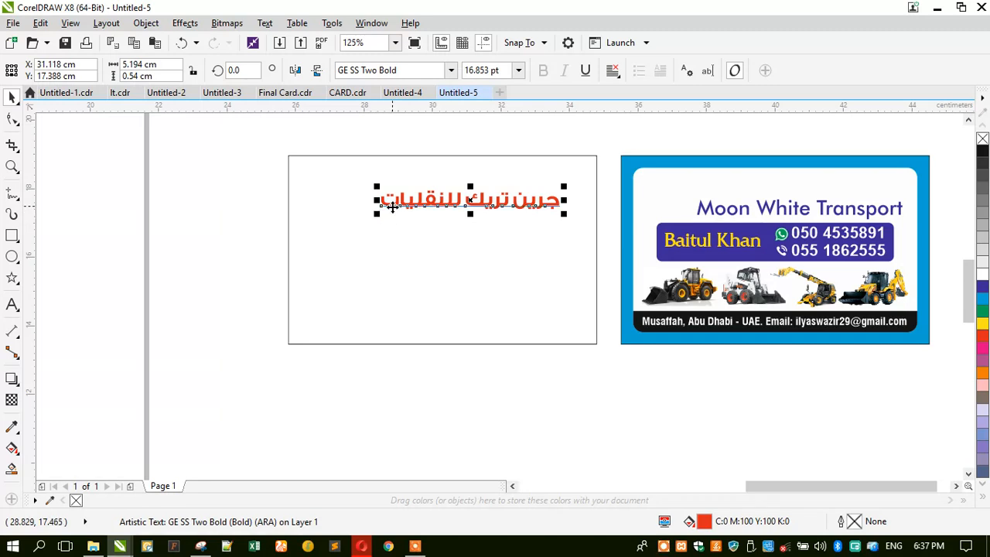
Move the English title below the Arabic heading and remove its outline.
drag(387, 207, 403, 207)
click(700, 213)
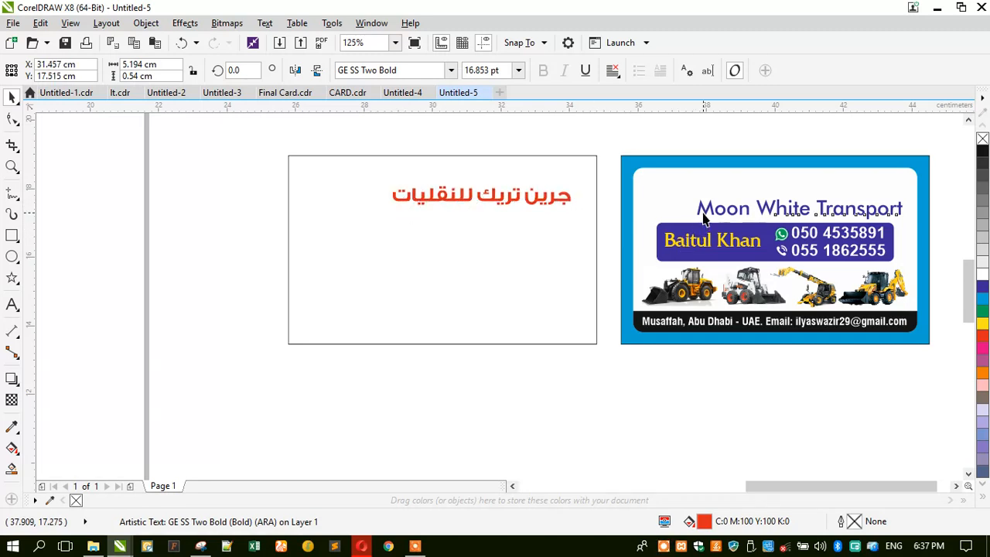
drag(700, 213, 398, 221)
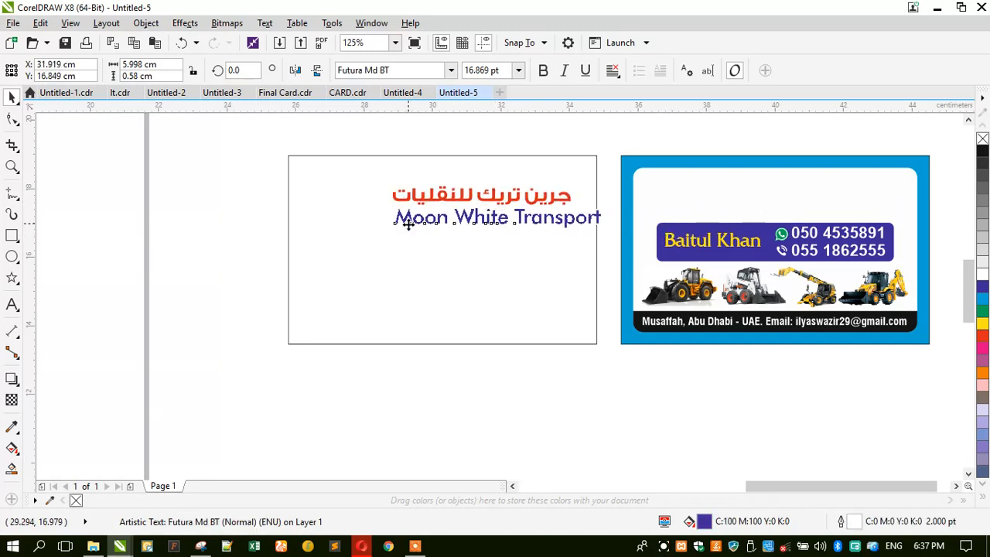
right_click(983, 138)
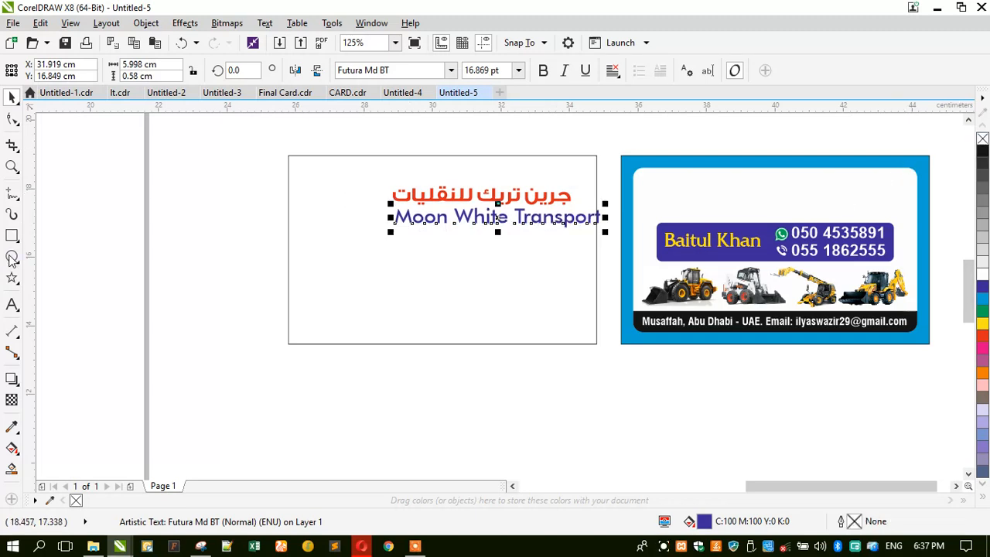
Retype the English title as 'Green Track Transport'.
click(12, 305)
key(ctrl+a)
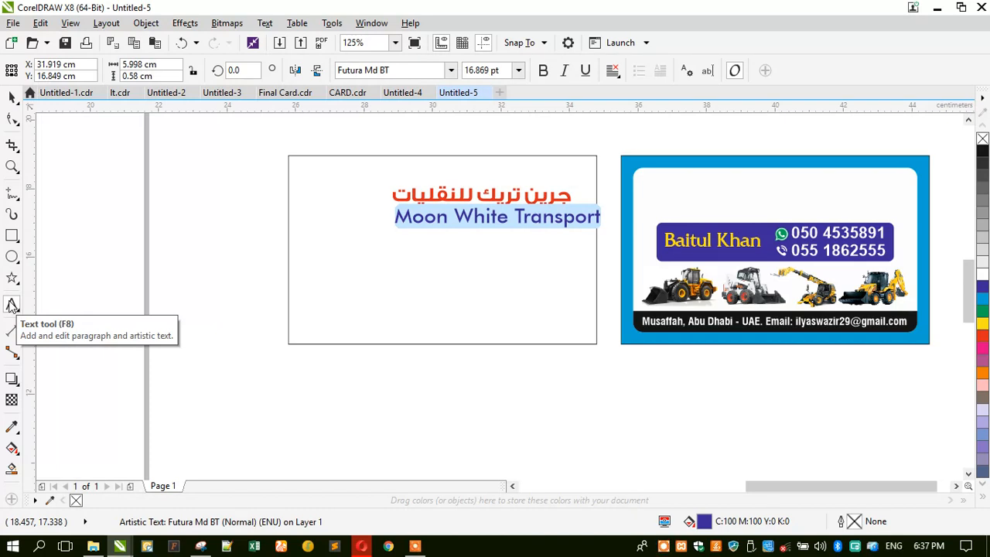
text(Gree)
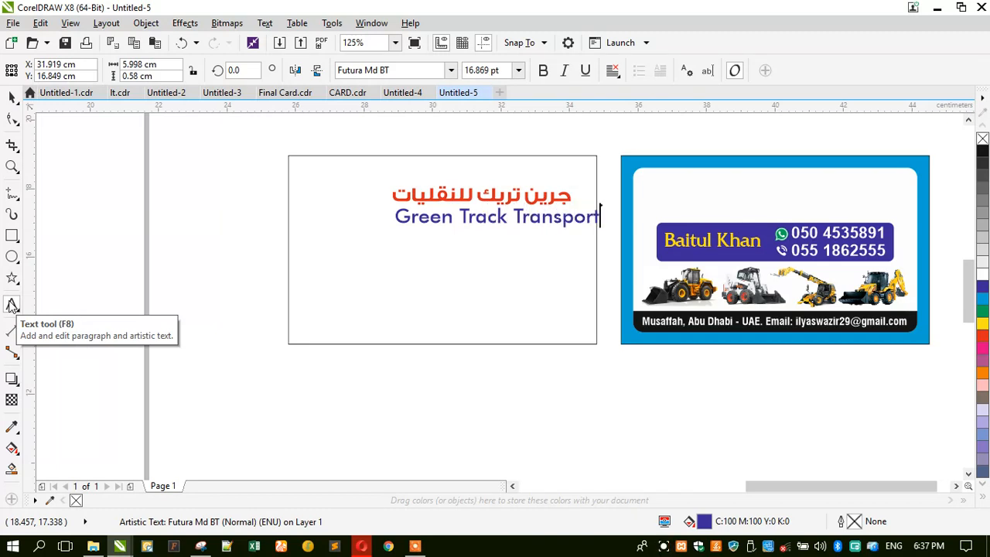
click(12, 97)
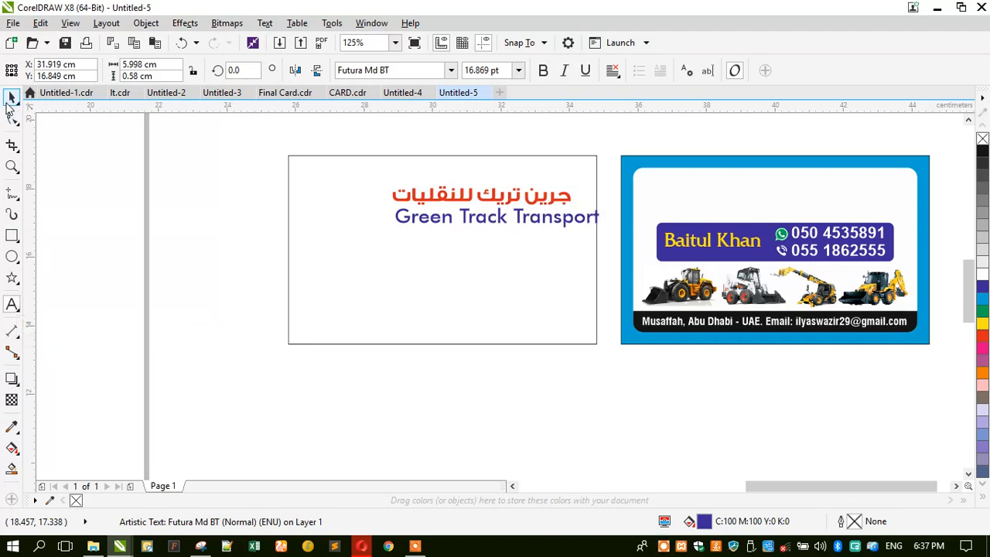
Set the title's font to Swis721 Cn BT.
click(420, 70)
text(s721)
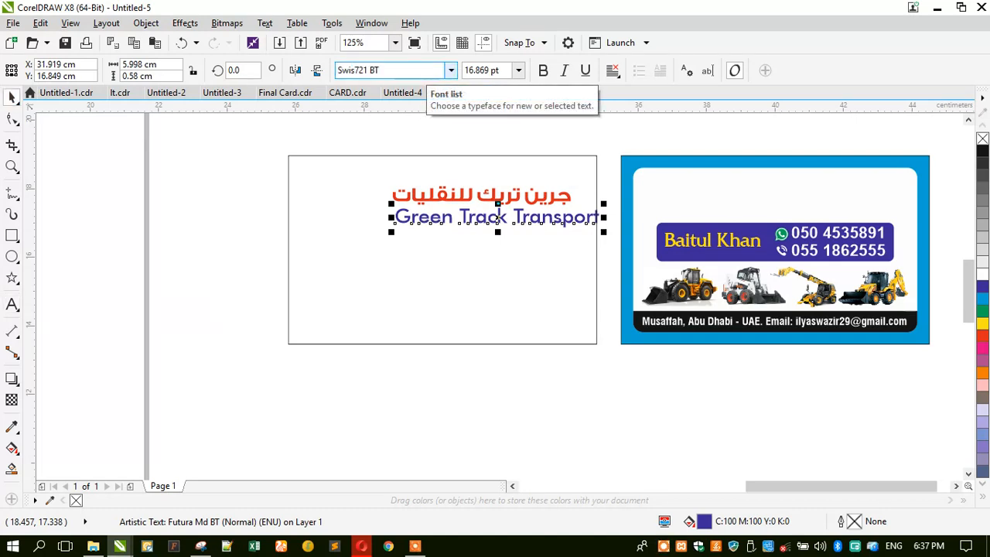
text(wis)
key(Return)
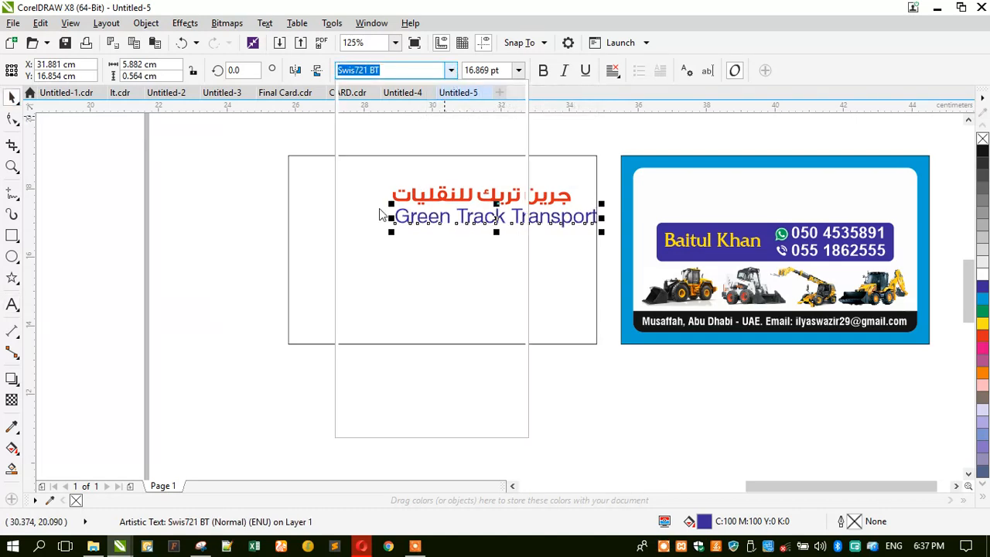
key(alt+Down)
mouse_move(465, 211)
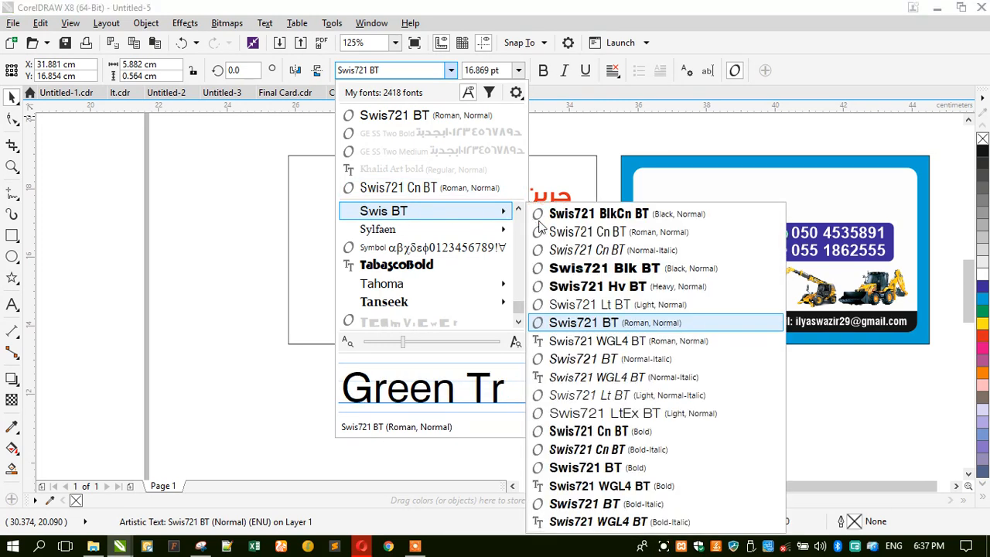
click(576, 231)
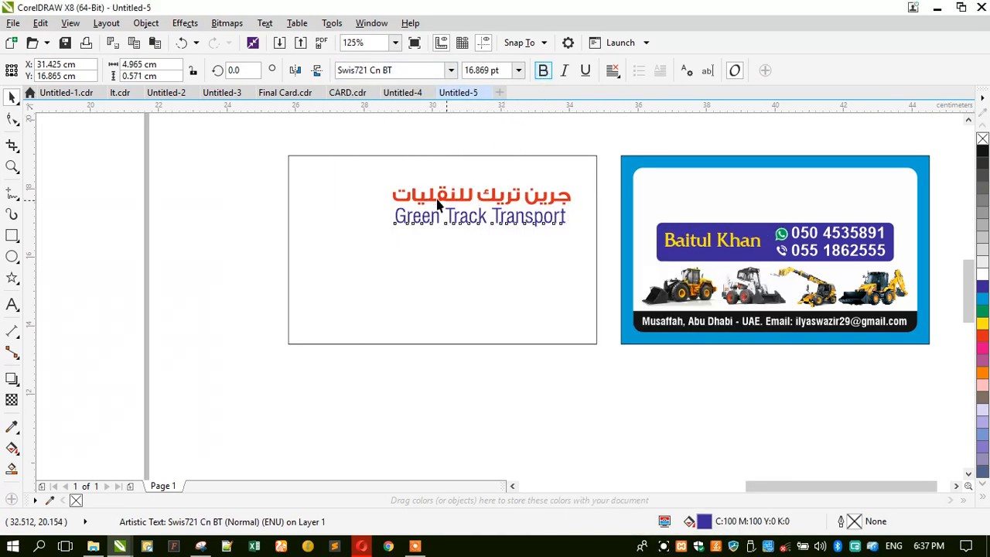
Colour the Green Track Transport title black.
drag(369, 135, 589, 247)
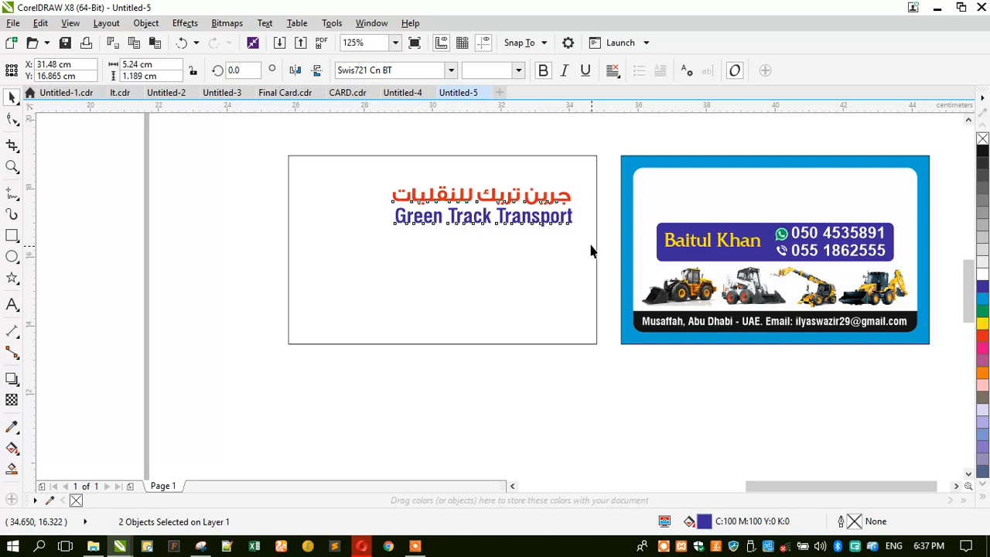
key(Escape)
scroll(408, 202, up, 2)
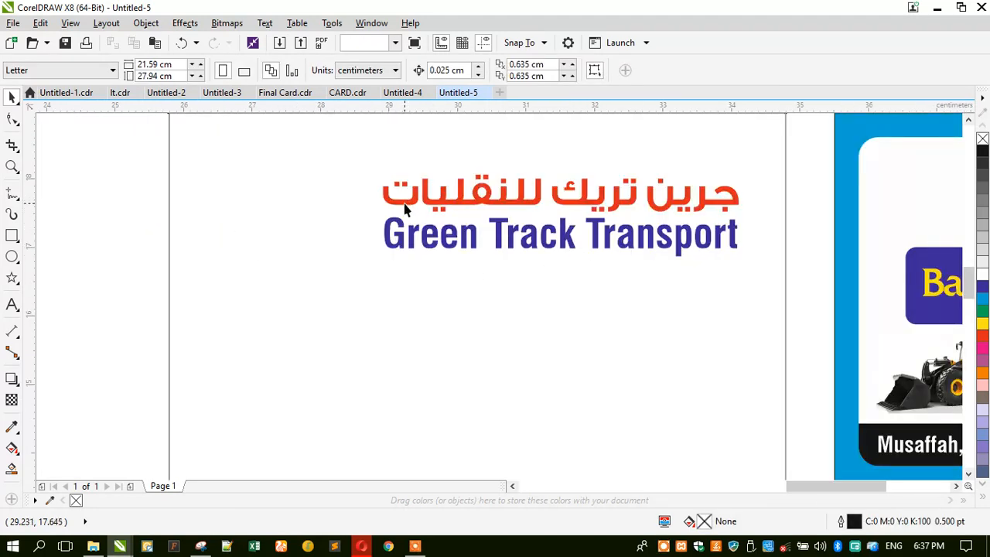
click(404, 205)
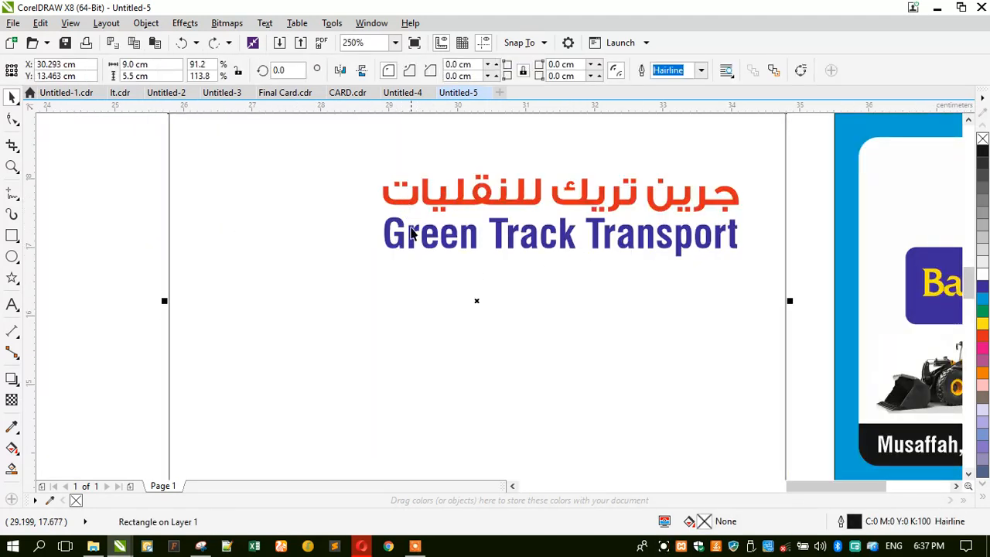
drag(415, 230, 408, 241)
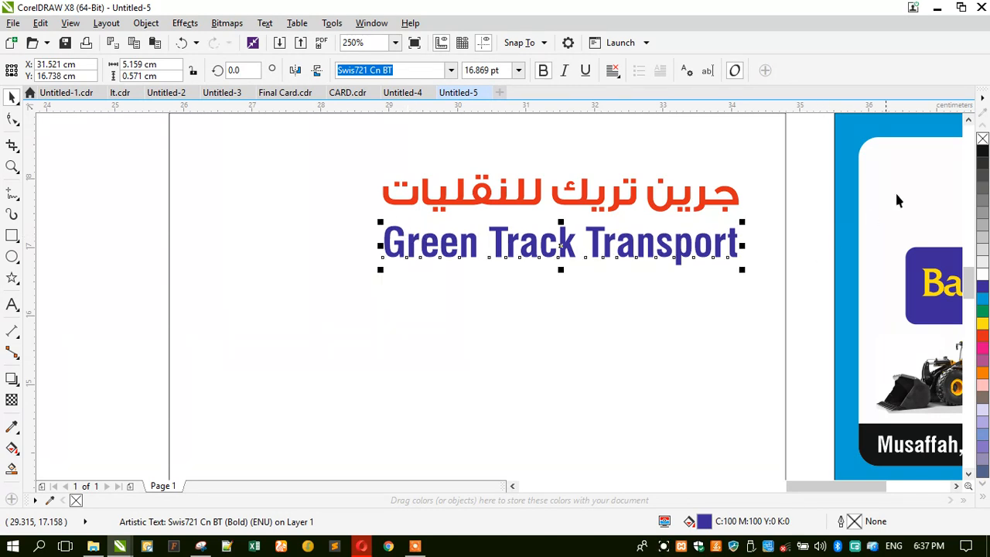
click(983, 152)
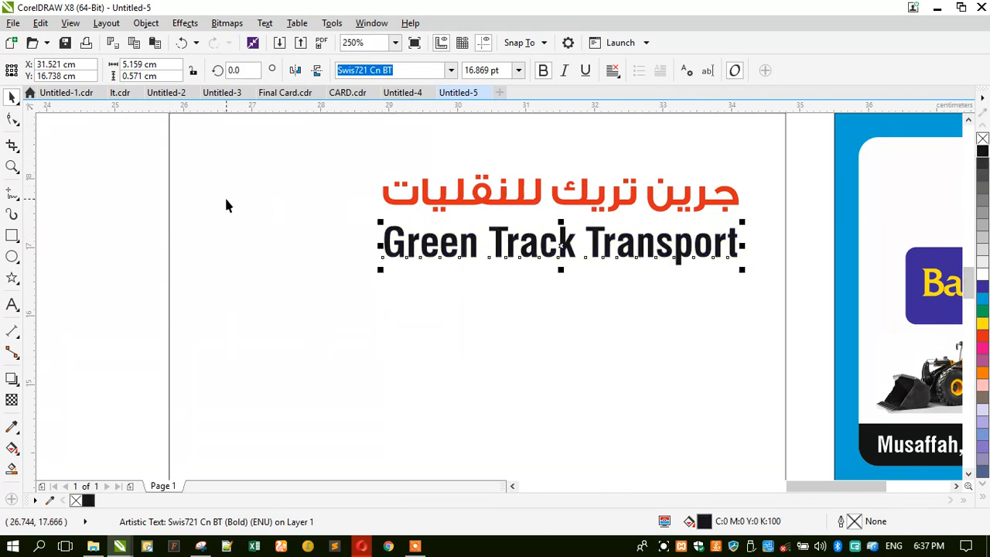
click(350, 180)
scroll(350, 180, down, 2)
click(371, 294)
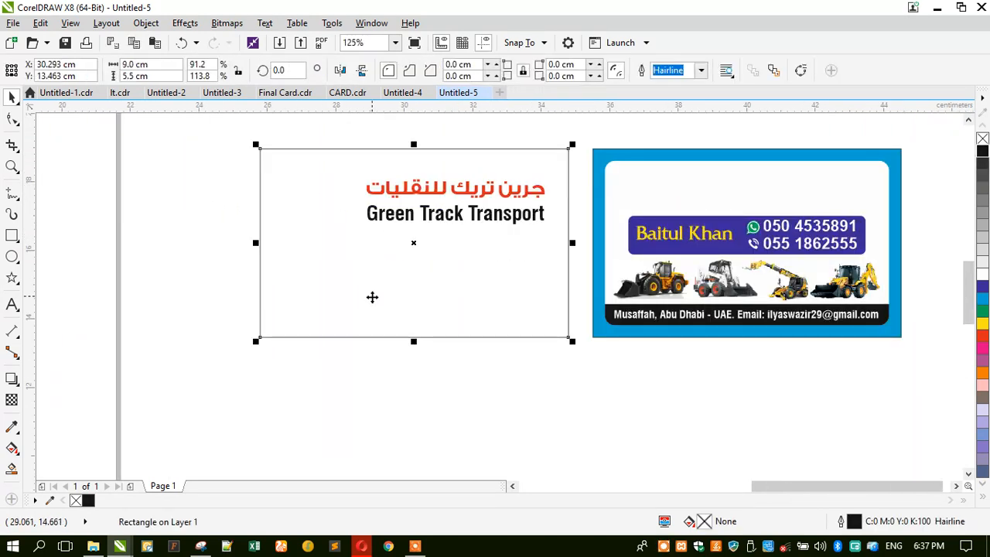
Shrink the rectangle to the card's upper part, fill it light green, remove its outline, send it back.
drag(412, 340, 400, 268)
click(982, 501)
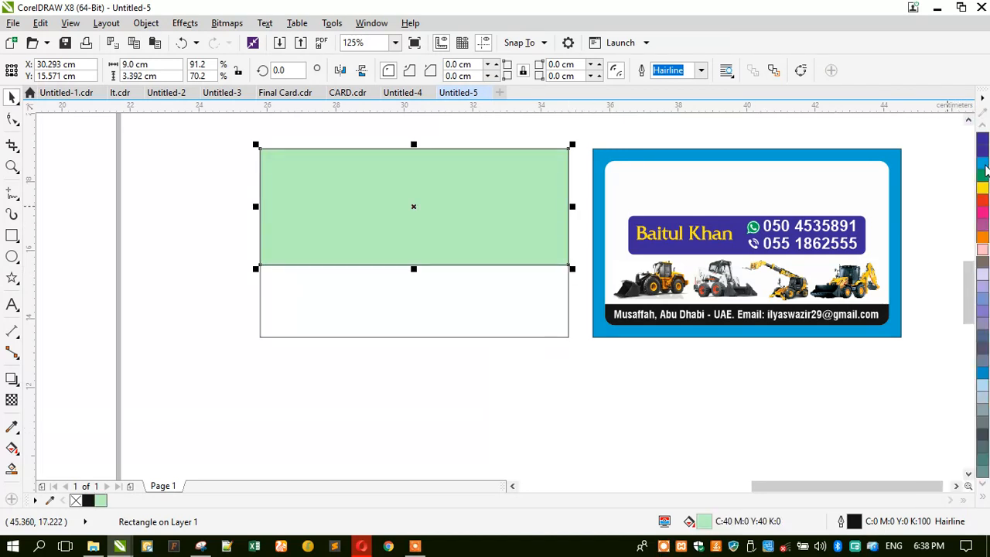
right_click(982, 141)
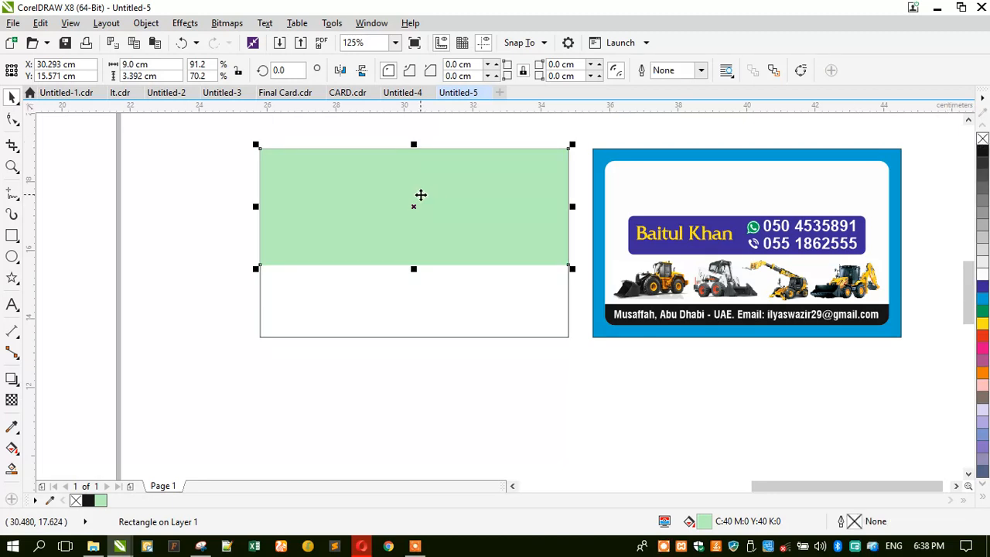
key(shift+Page_Down)
Fade the green background toward white downward with a linear transparency.
click(11, 400)
drag(400, 130, 401, 251)
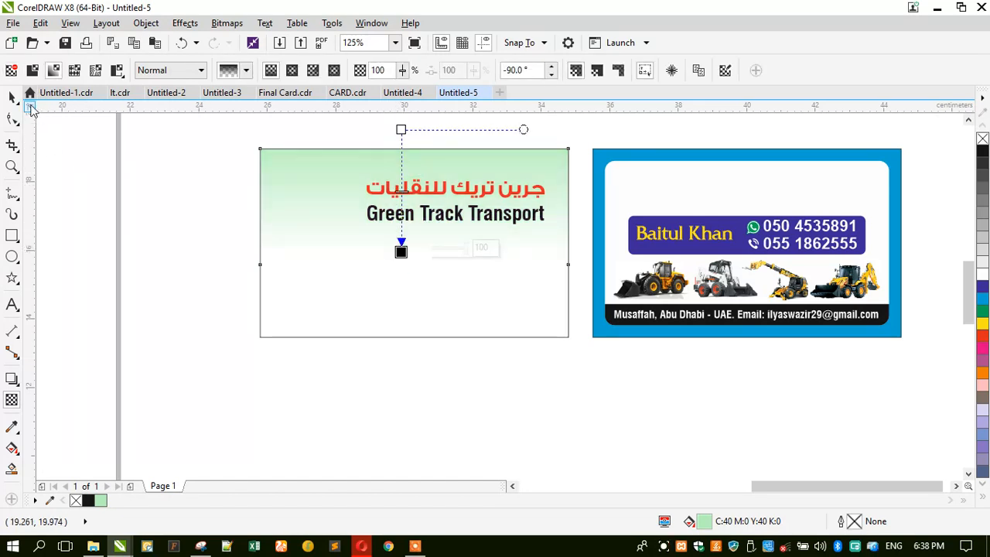
click(12, 97)
click(220, 178)
drag(222, 166, 597, 294)
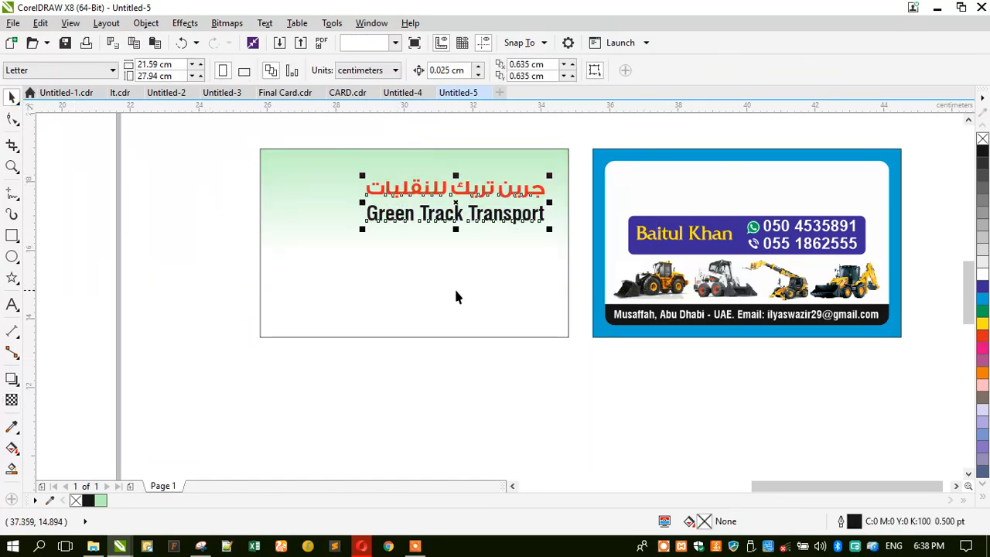
Give both titles a 2 pt white outline with round corners and round caps.
key(F12)
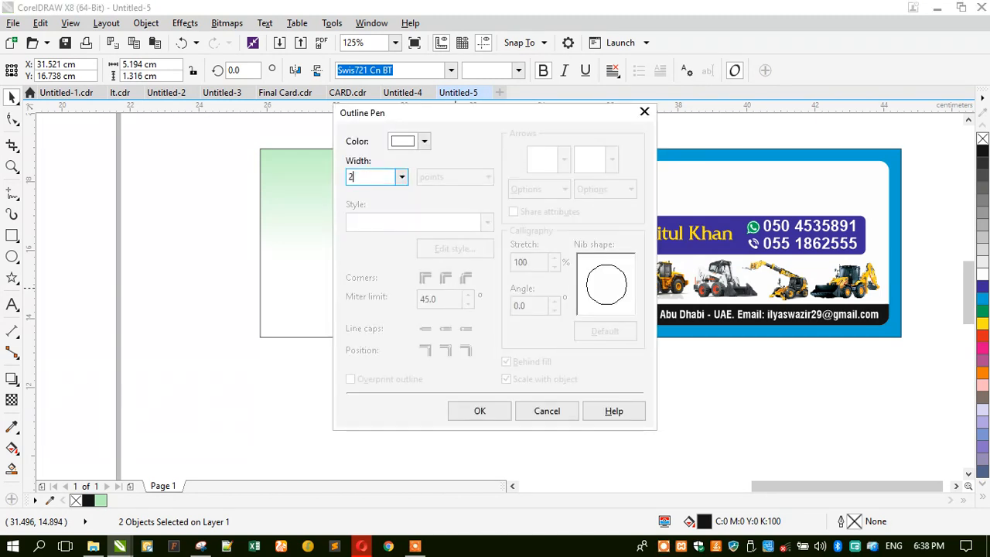
click(447, 281)
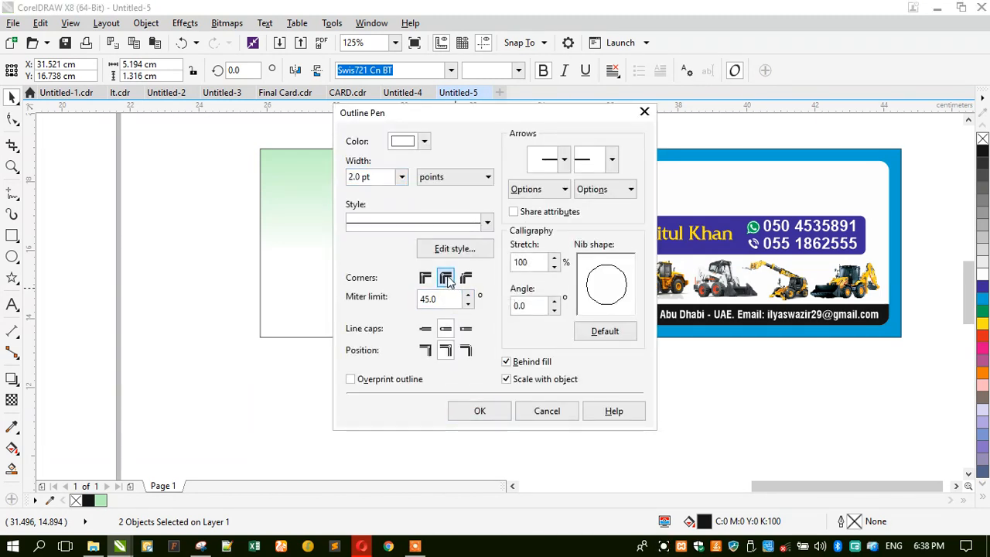
click(445, 330)
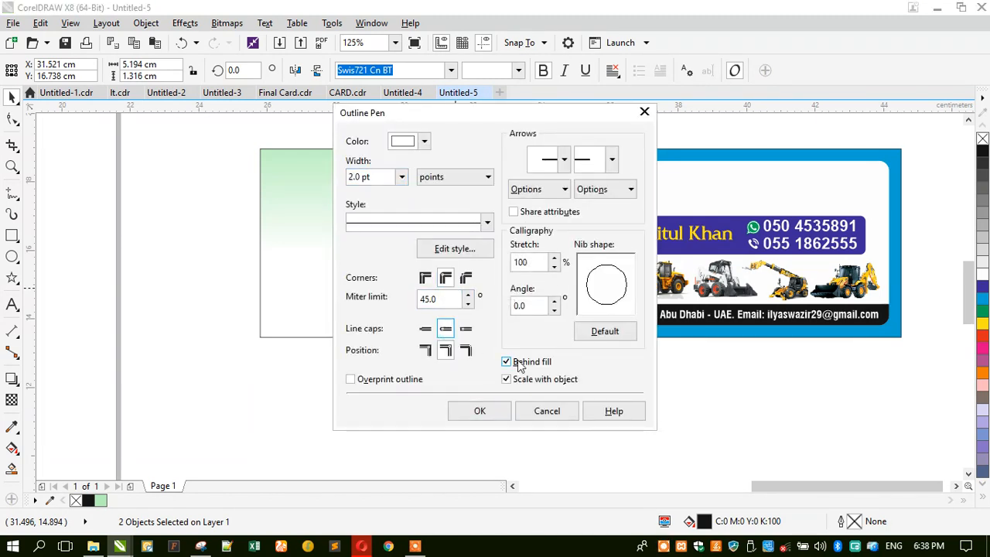
click(484, 410)
click(256, 206)
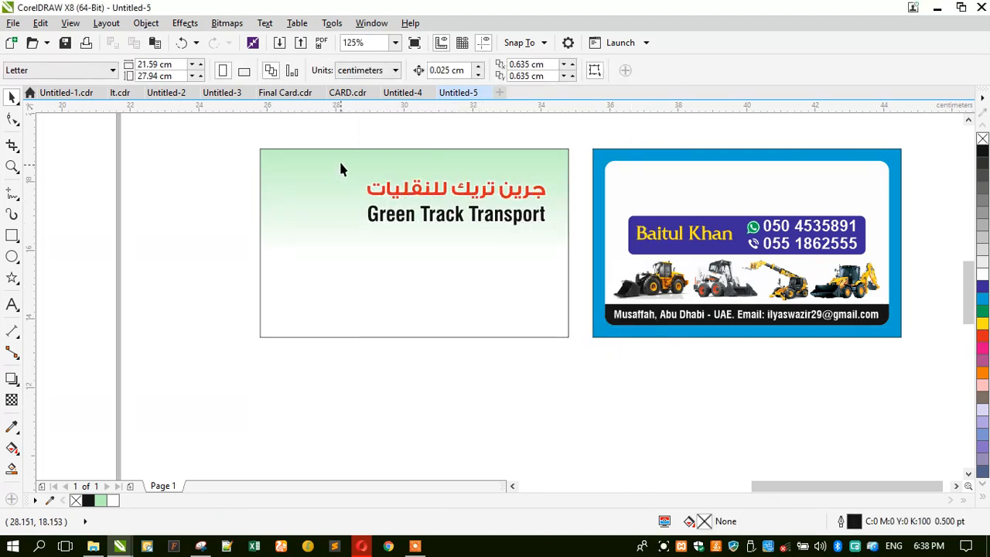
Move both titles slightly higher and copy the rectangle as a thin strip along the card's bottom.
drag(540, 219, 540, 218)
click(362, 175)
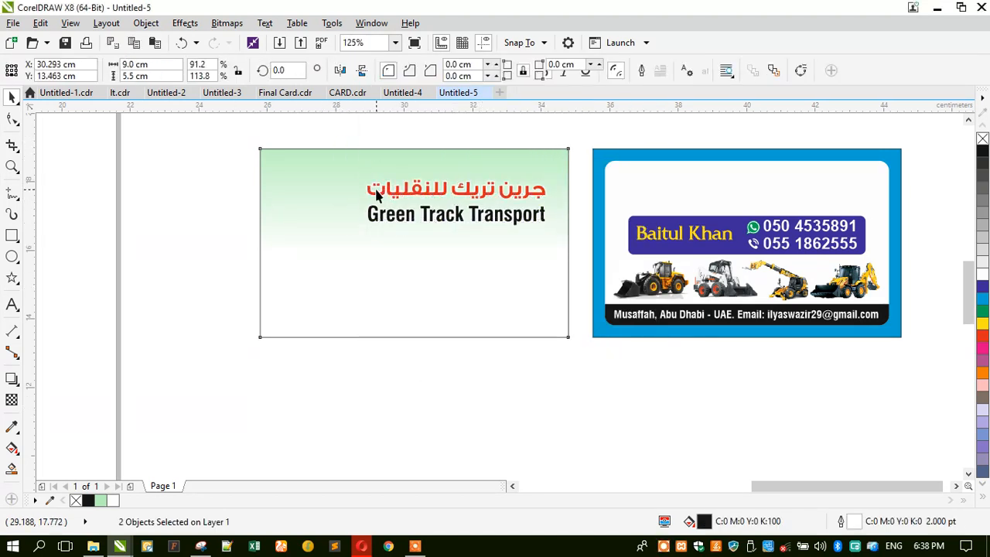
drag(350, 134, 522, 202)
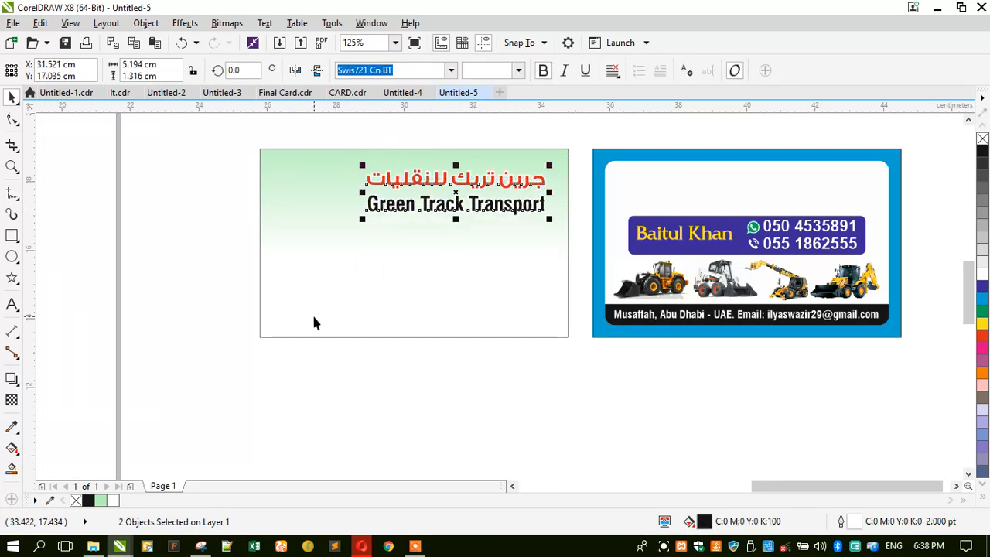
click(343, 269)
drag(412, 146, 465, 305)
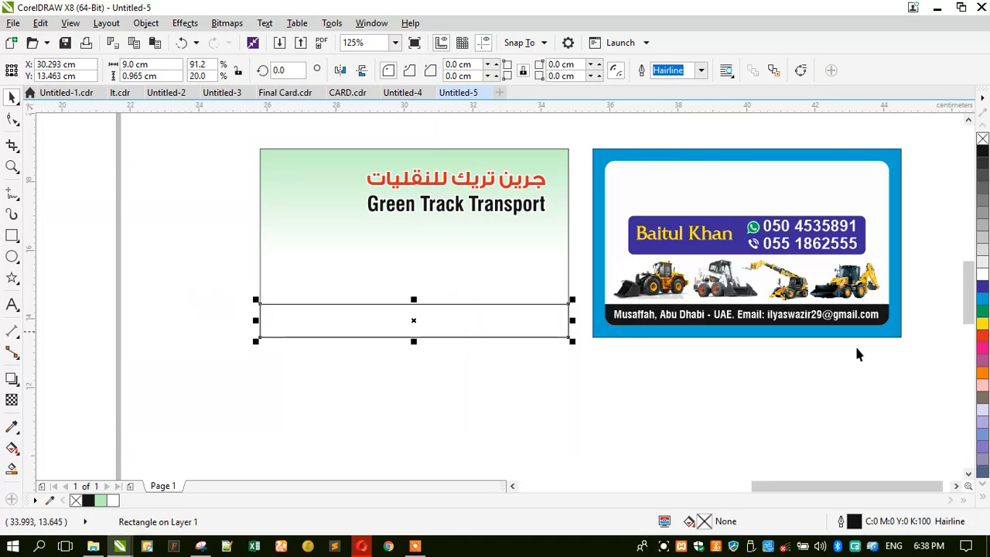
Fill the bottom strip dark blue with no outline and make it slightly taller.
click(982, 286)
right_click(982, 138)
click(516, 363)
click(400, 308)
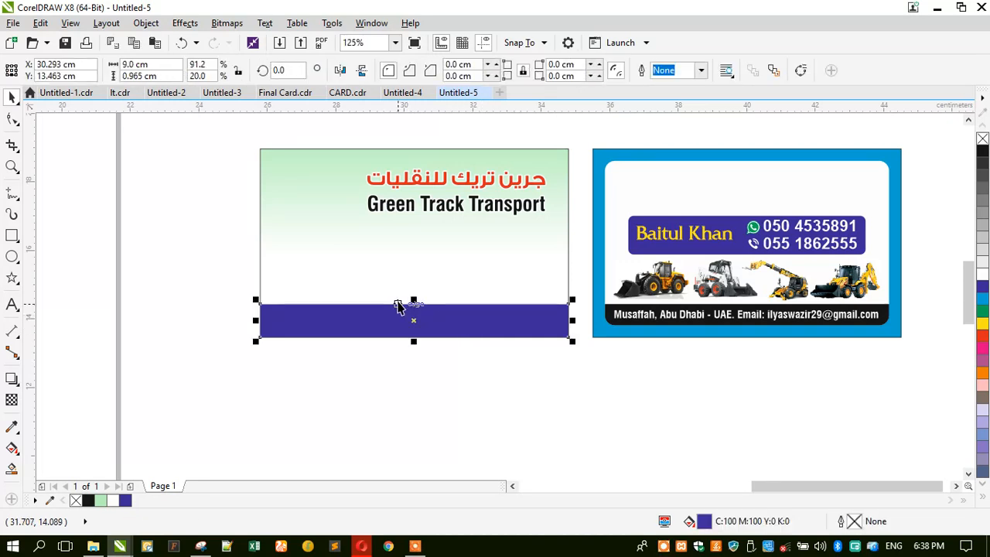
mouse_move(412, 302)
mouse_down()
mouse_move(391, 290)
mouse_move(393, 300)
mouse_up()
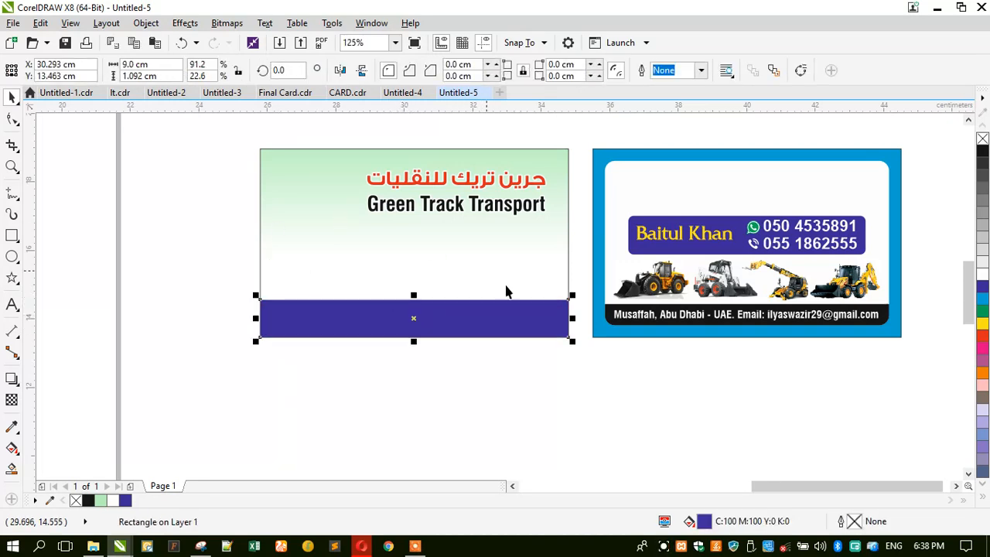
click(207, 361)
Copy the address and e-mail line from the reference card into the blue band, centred.
click(701, 327)
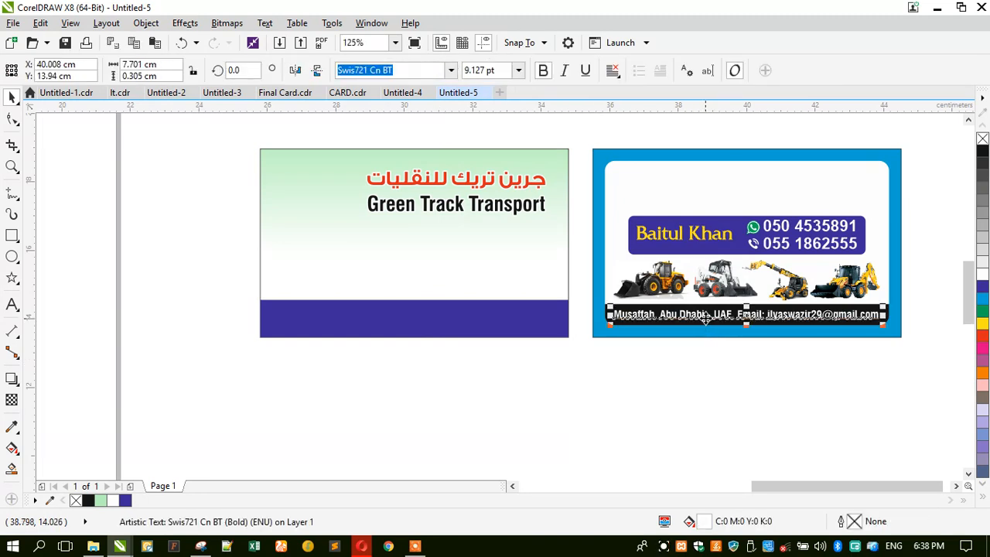
drag(701, 326, 375, 321)
right_click(374, 320)
shift+click(336, 261)
key(c)
click(231, 346)
Lower the blue band's top edge to make it thinner.
click(263, 324)
scroll(378, 314, up, 2)
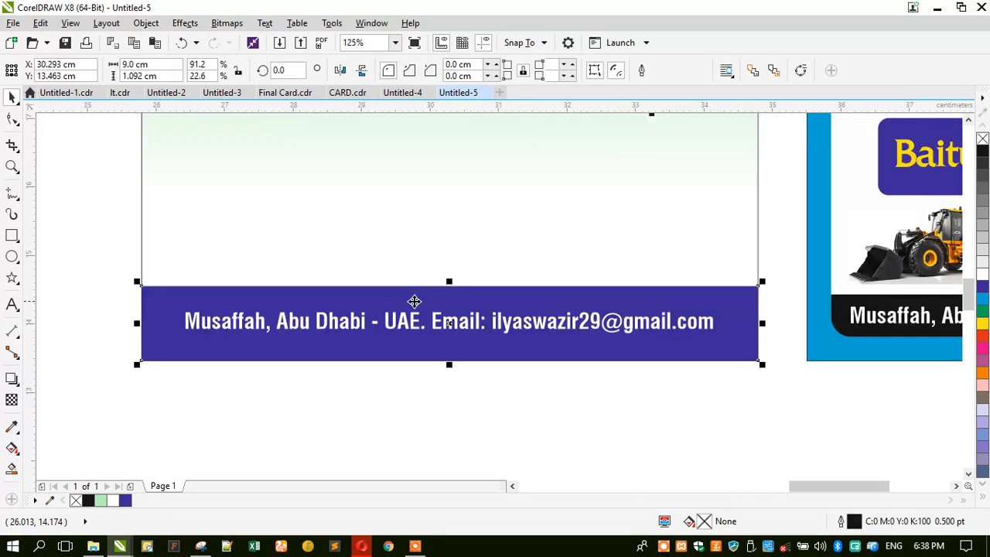
drag(449, 282, 448, 301)
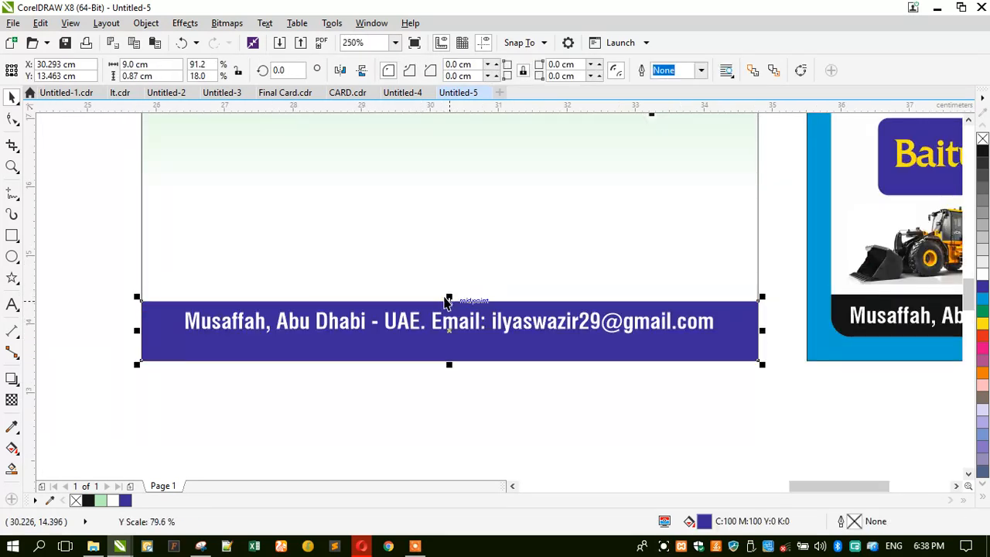
click(352, 386)
scroll(383, 361, down, 2)
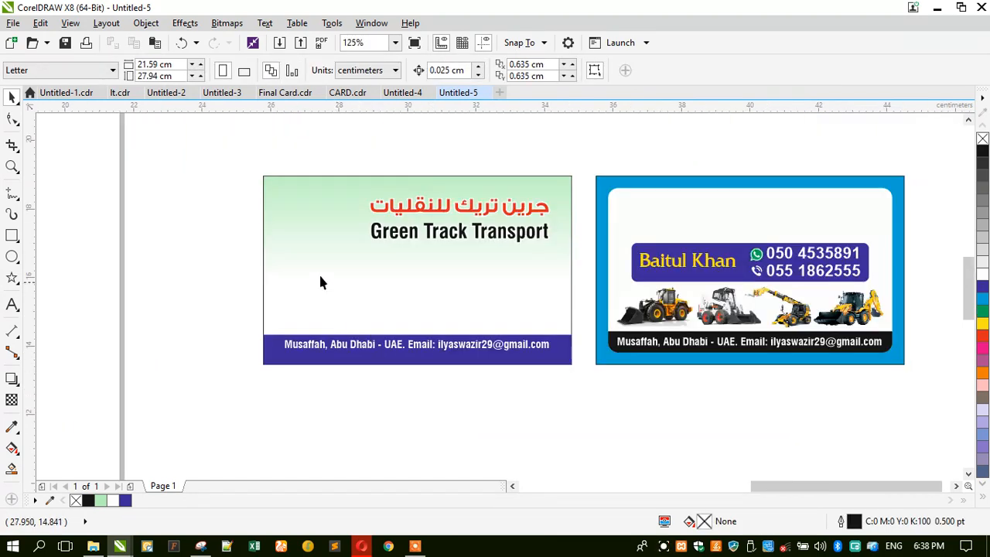
click(12, 167)
Copy the row of four machines onto the green card and centre it horizontally.
drag(242, 168, 923, 374)
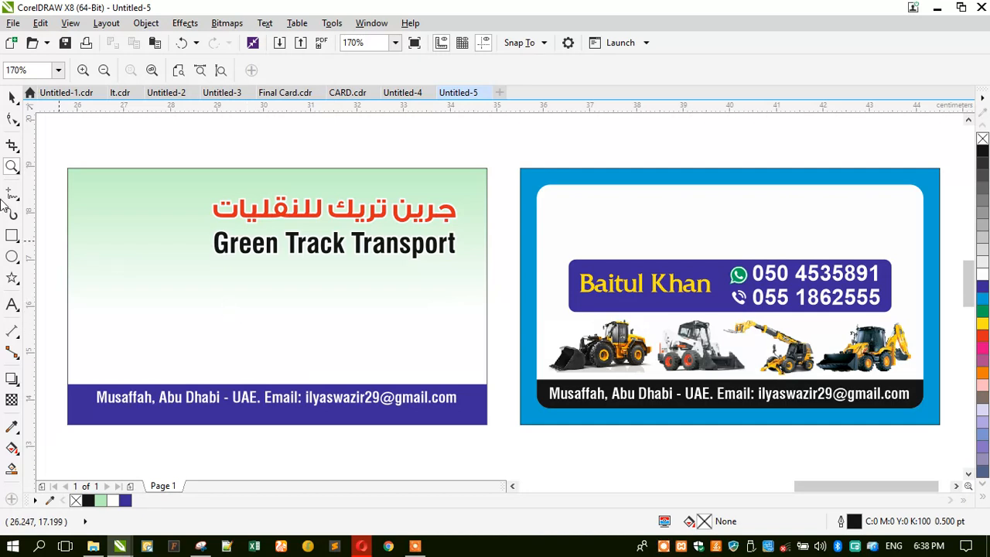
click(12, 97)
drag(619, 341, 199, 349)
shift+click(201, 177)
key(c)
click(201, 151)
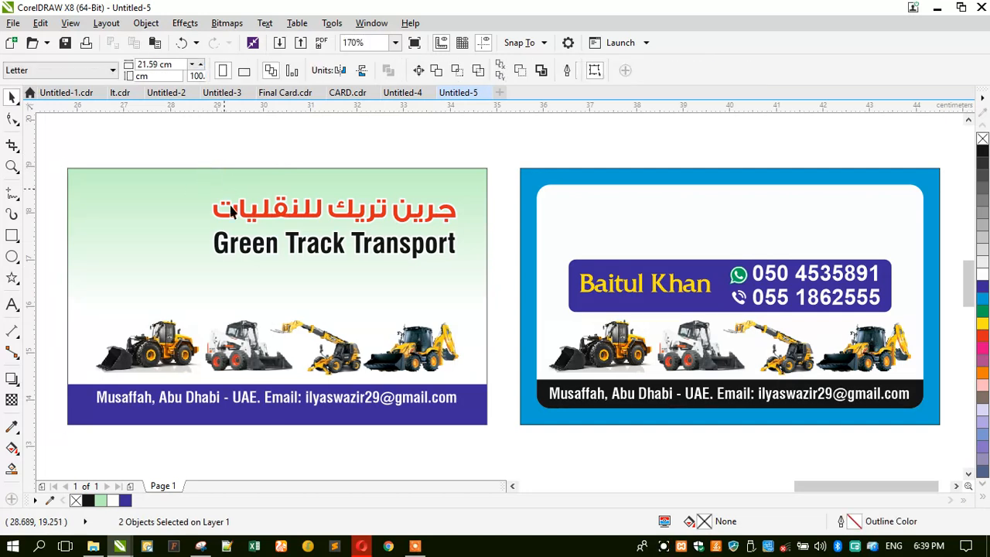
click(269, 350)
Move the address text down into the blue bar and slim the bar from its top edge.
click(237, 402)
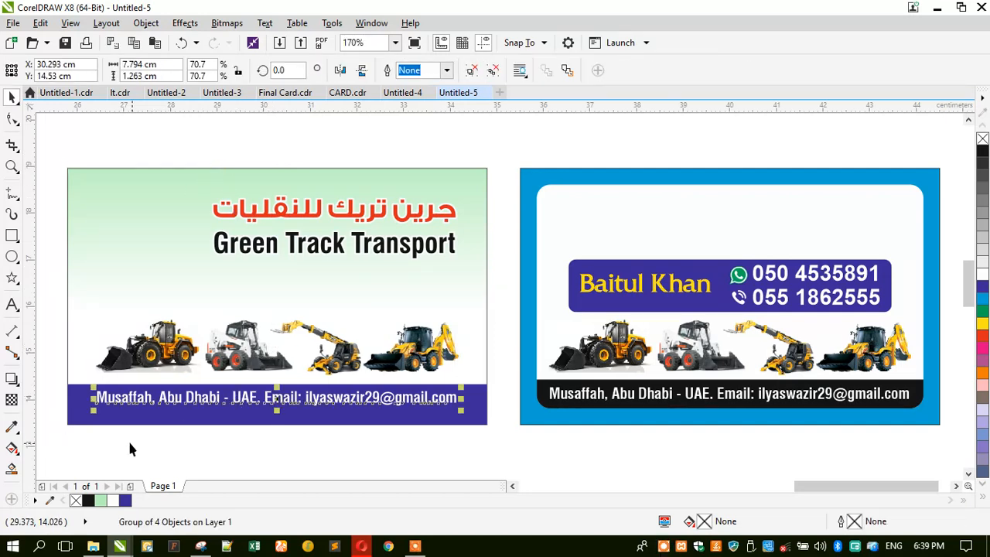
scroll(128, 439, up, 2)
drag(187, 373, 186, 385)
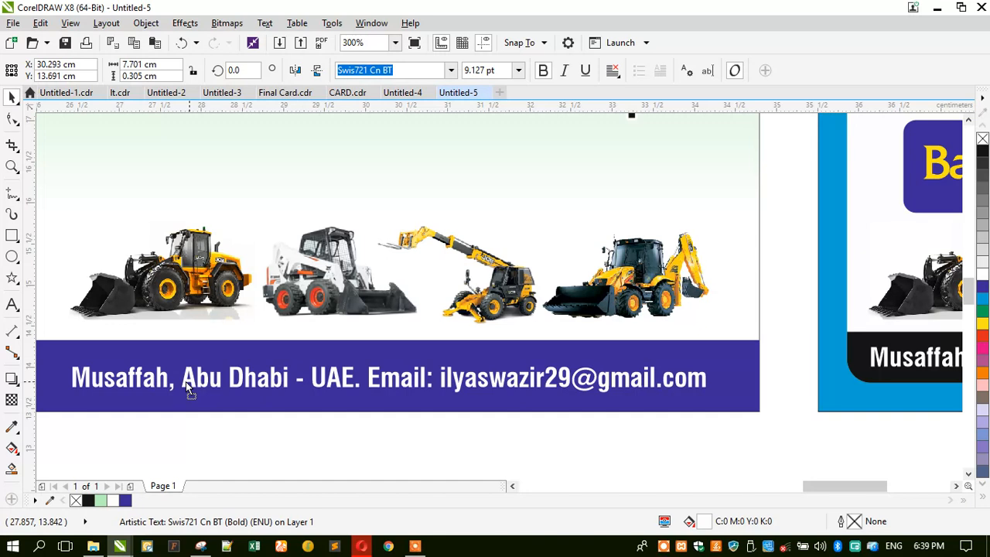
click(389, 341)
drag(389, 335, 388, 353)
click(360, 309)
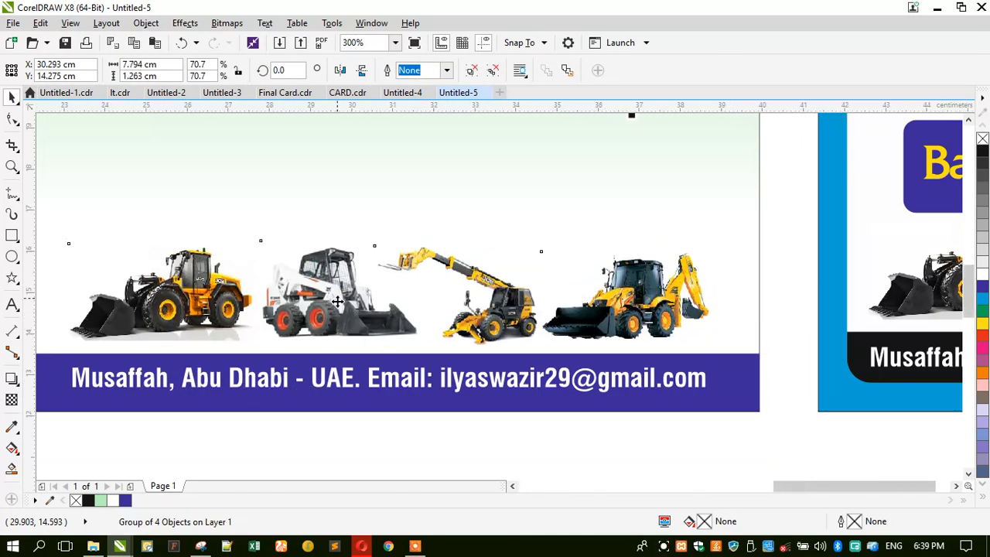
scroll(360, 309, down, 2)
click(350, 409)
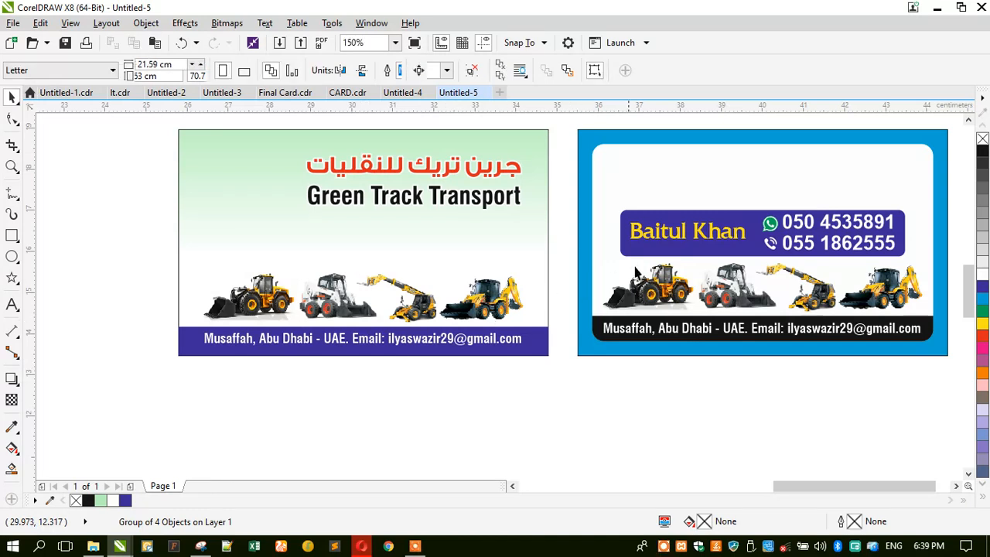
Ungroup the right card's name banner and type the phone number as new text.
click(715, 242)
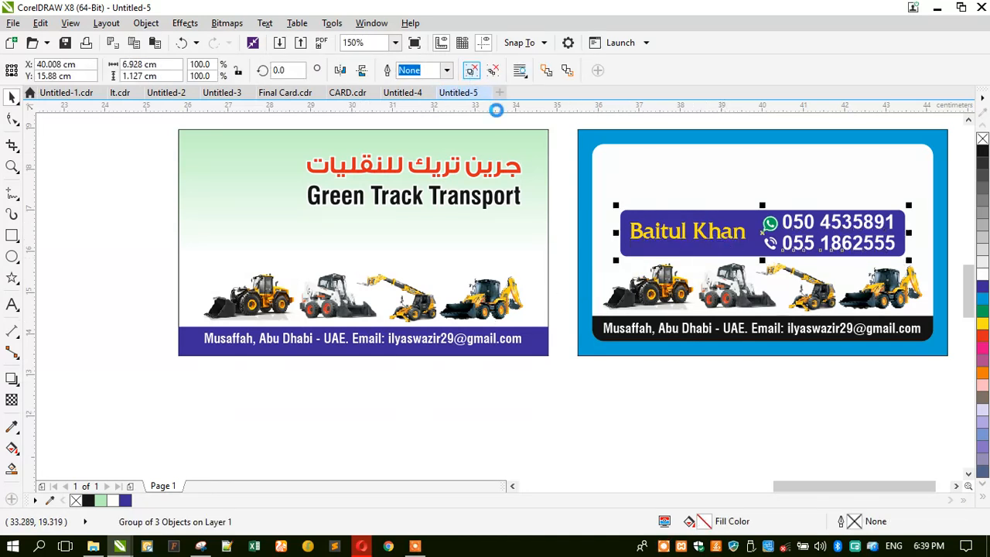
key(ctrl+u)
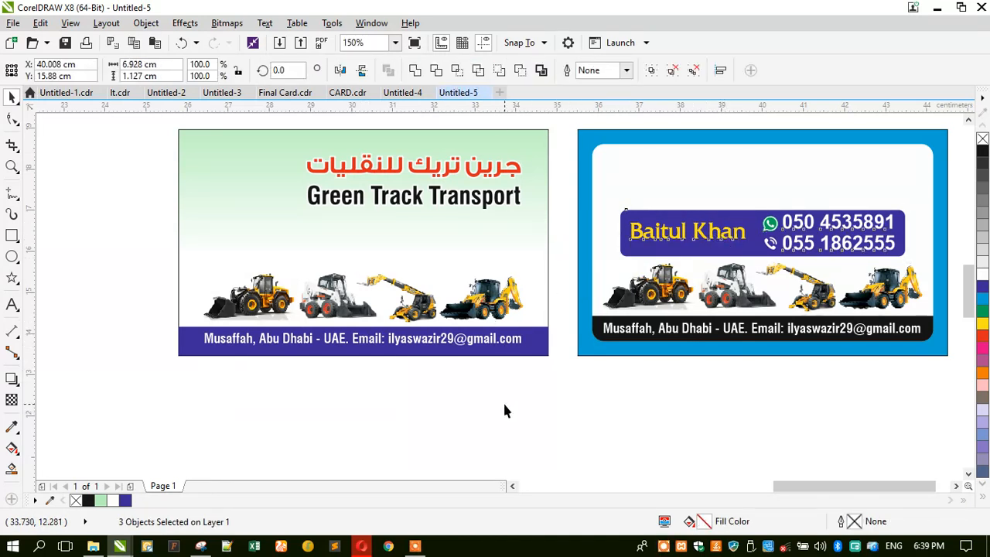
click(487, 381)
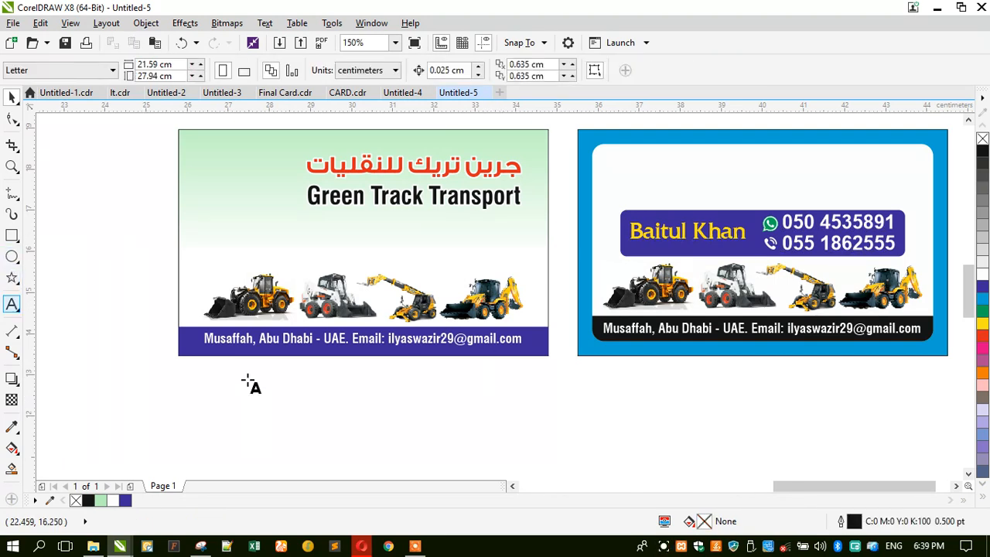
click(133, 215)
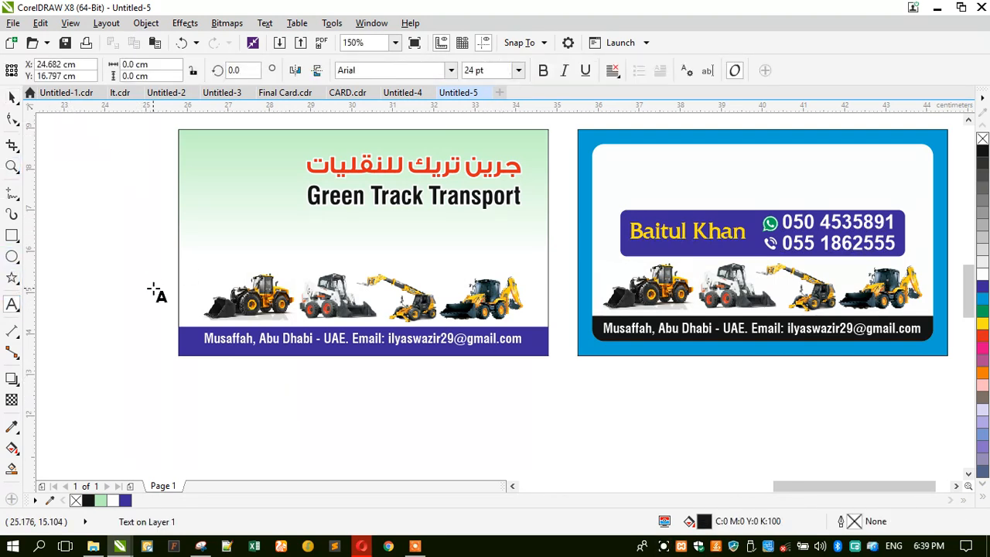
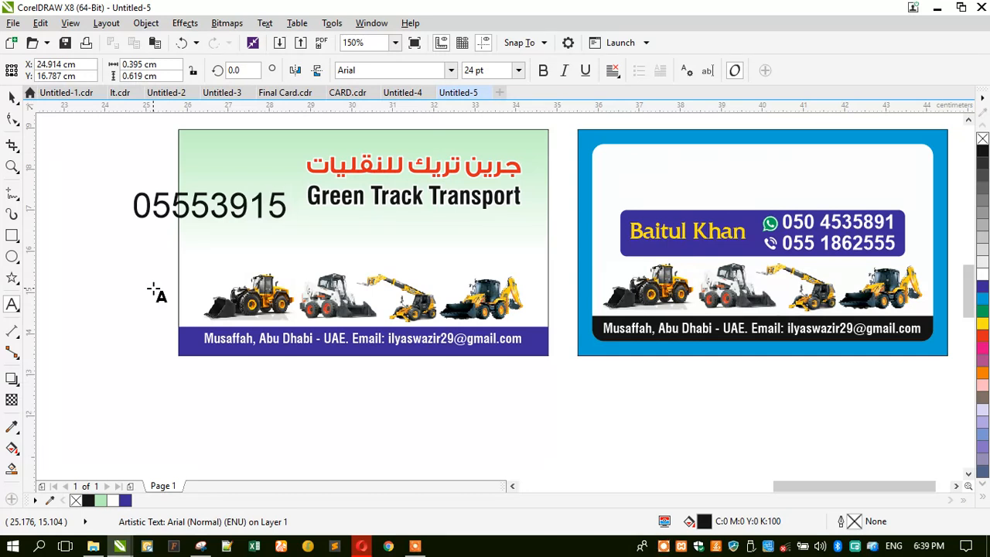
click(191, 215)
click(14, 99)
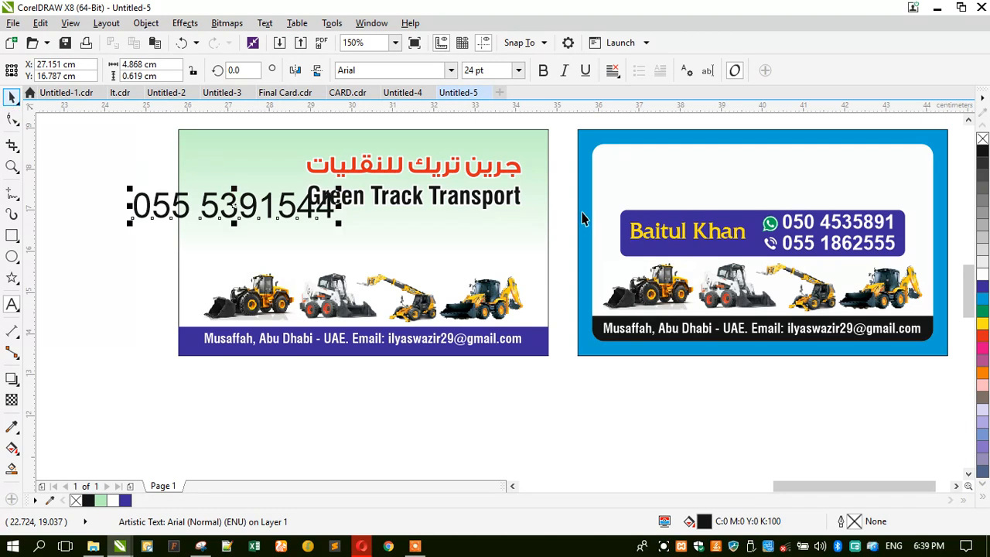
Make the phone number bold, scale it to about 16.4 pt, and centre it below the title.
click(544, 71)
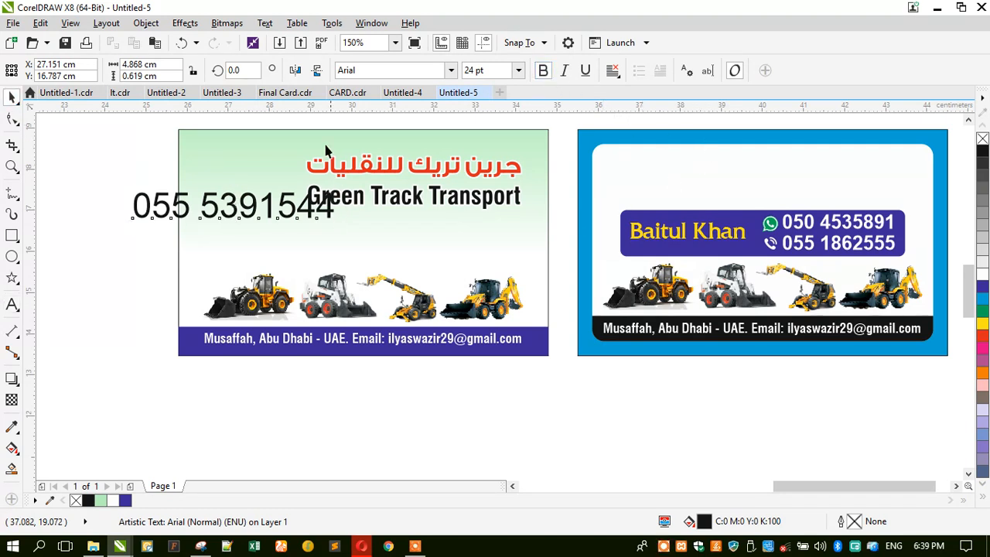
drag(231, 215, 387, 247)
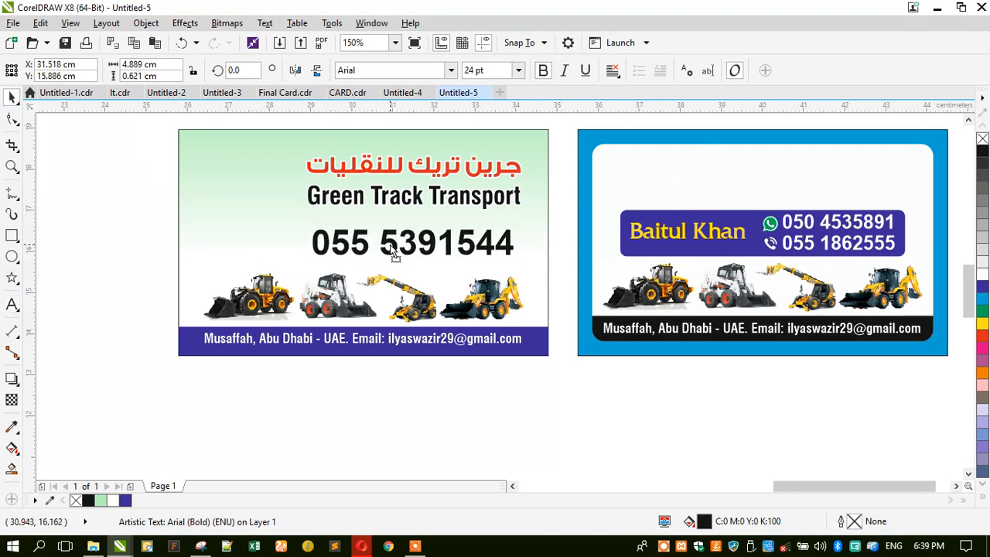
drag(309, 263, 323, 244)
shift+click(257, 237)
key(c)
click(171, 234)
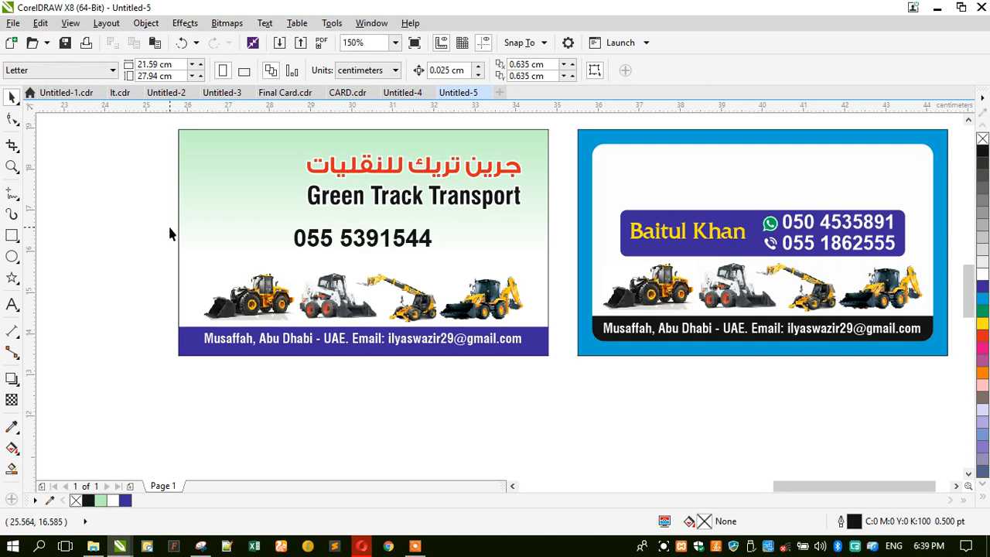
drag(647, 226, 256, 227)
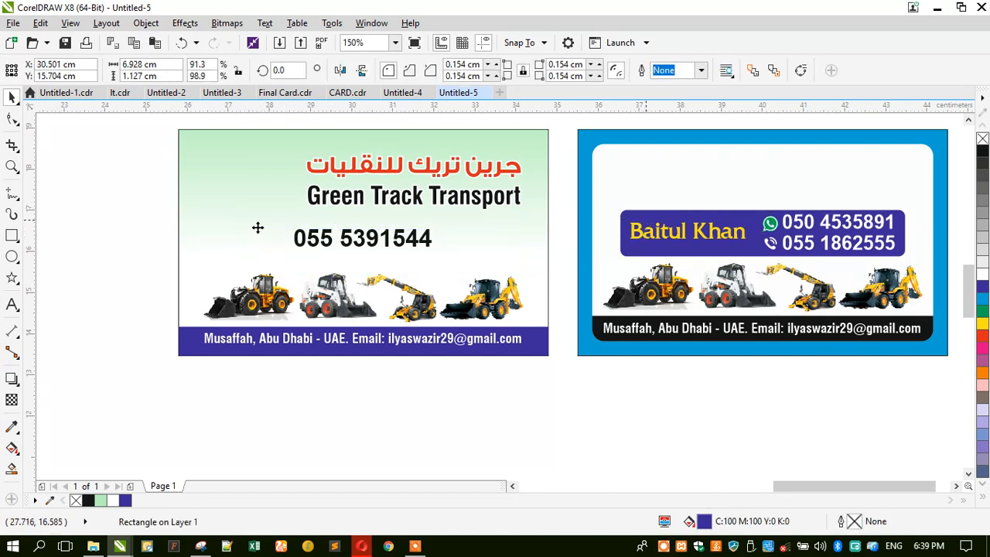
Round the copied banner rectangle's corners and fill it green.
click(11, 119)
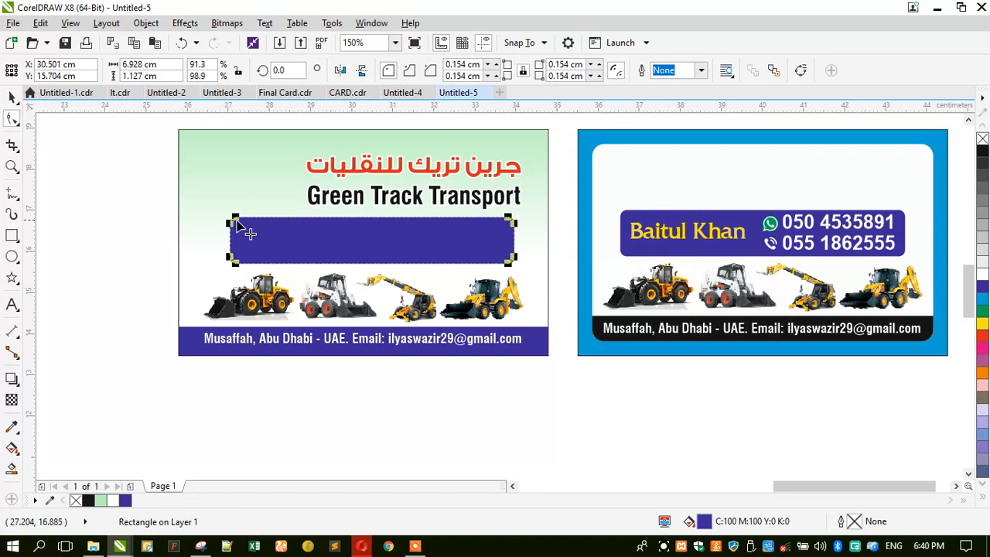
drag(237, 221, 253, 219)
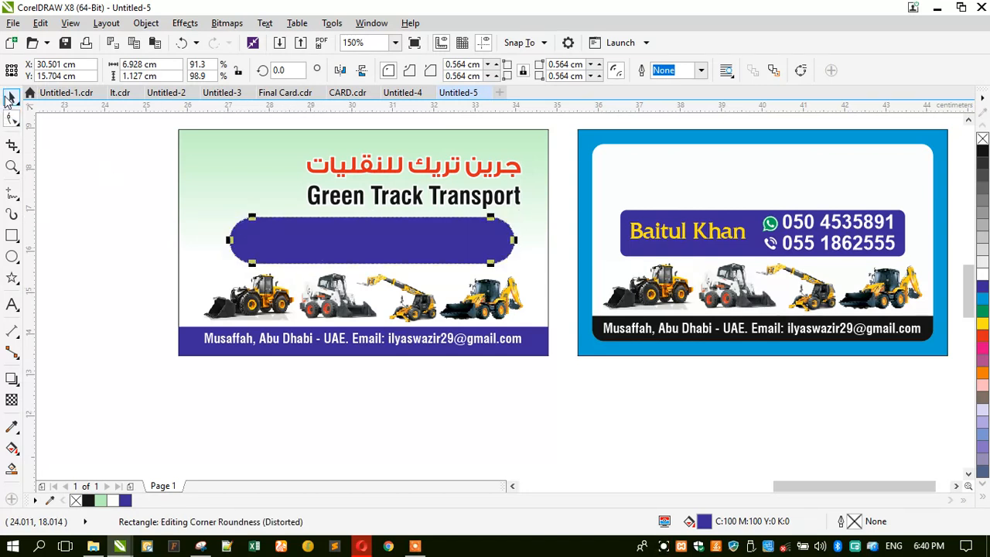
click(10, 97)
click(982, 322)
click(983, 312)
Reduce the green bar's height and centre it horizontally on the card.
scroll(358, 252, up, 1)
drag(387, 281, 402, 231)
scroll(336, 246, down, 2)
shift+click(401, 232)
key(c)
drag(380, 188, 579, 333)
key(shift+F2)
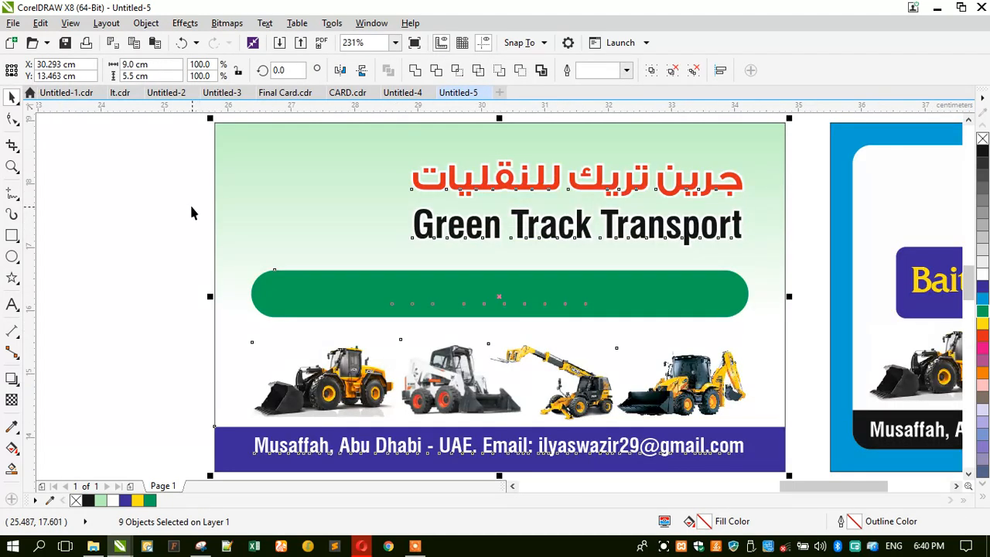
drag(167, 247, 736, 316)
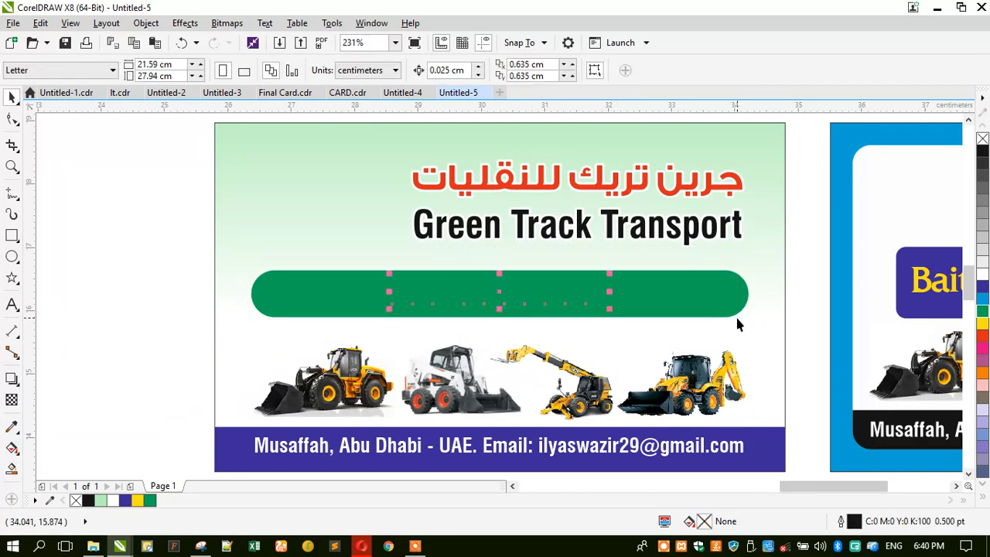
key(shift+Page_Up)
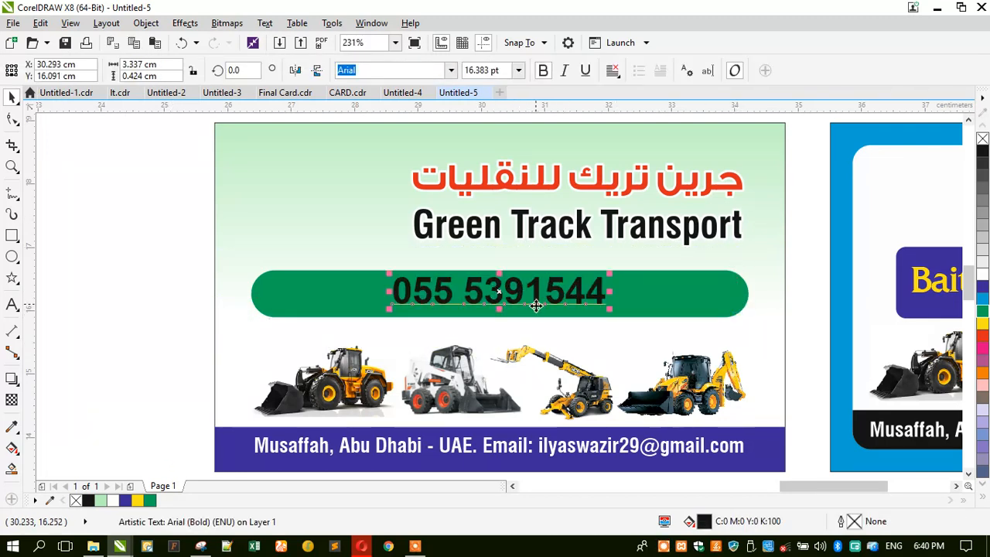
shift+click(327, 296)
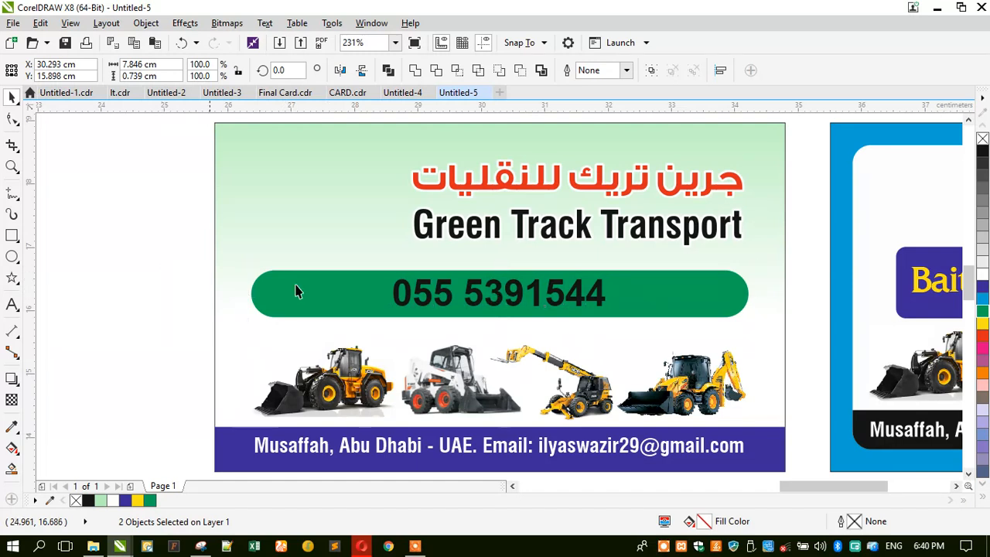
key(Escape)
click(403, 300)
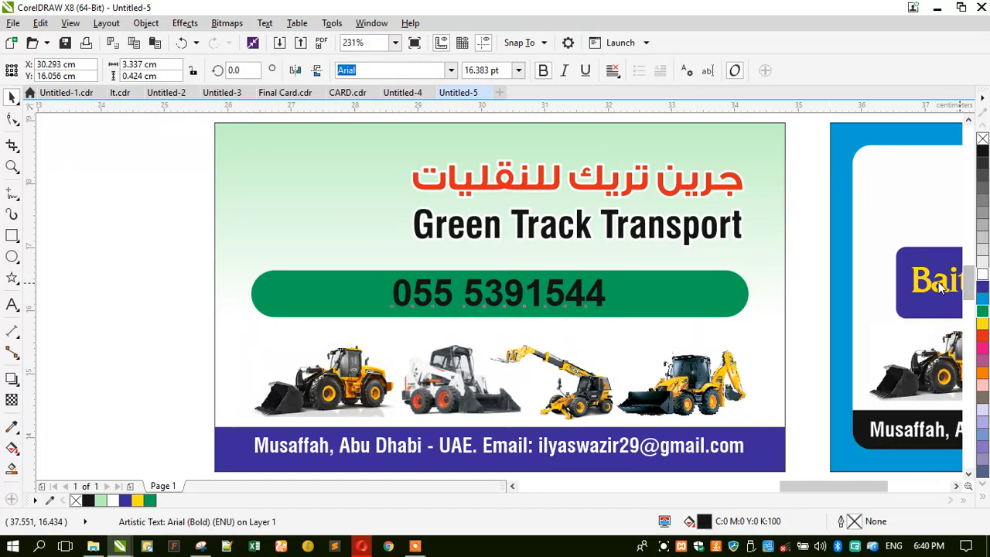
click(983, 272)
Copy the Arabic heading onto the green bar and retype it as the new Arabic name.
drag(475, 197, 483, 294)
right_click(483, 294)
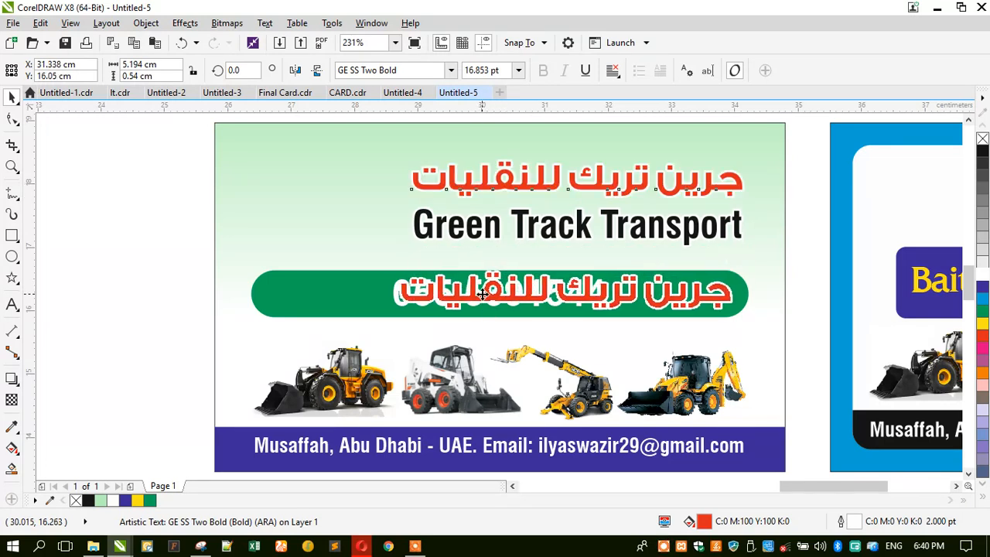
click(11, 306)
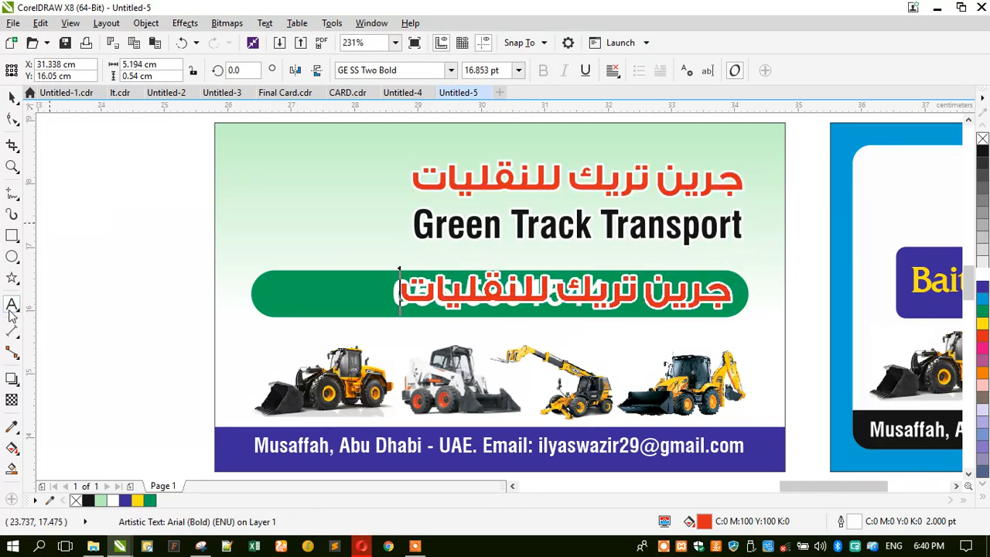
key(ctrl+a)
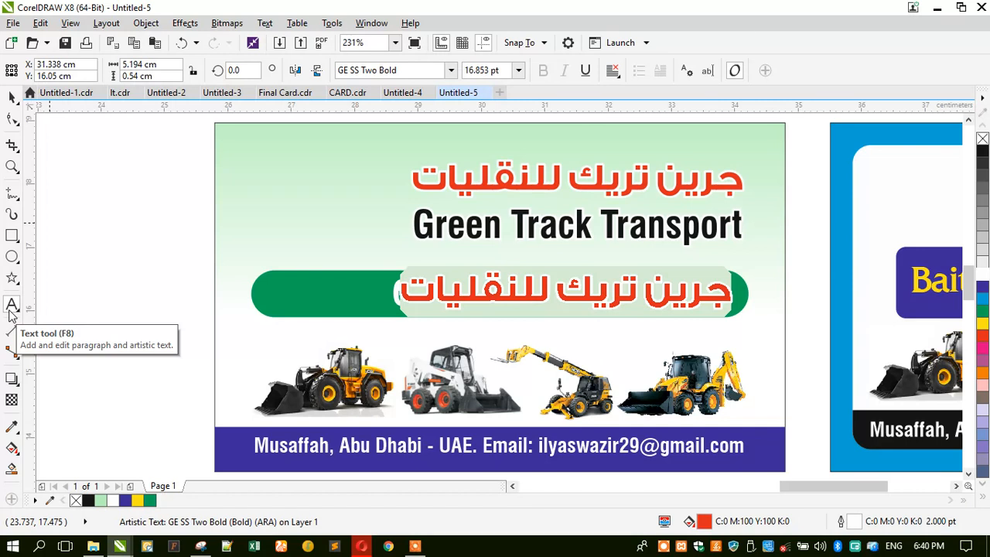
key(alt+shift)
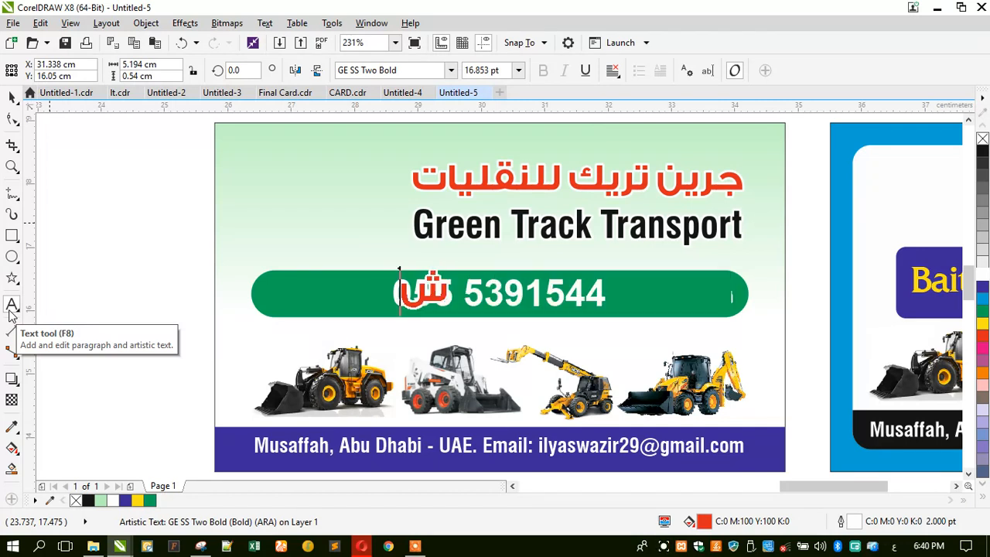
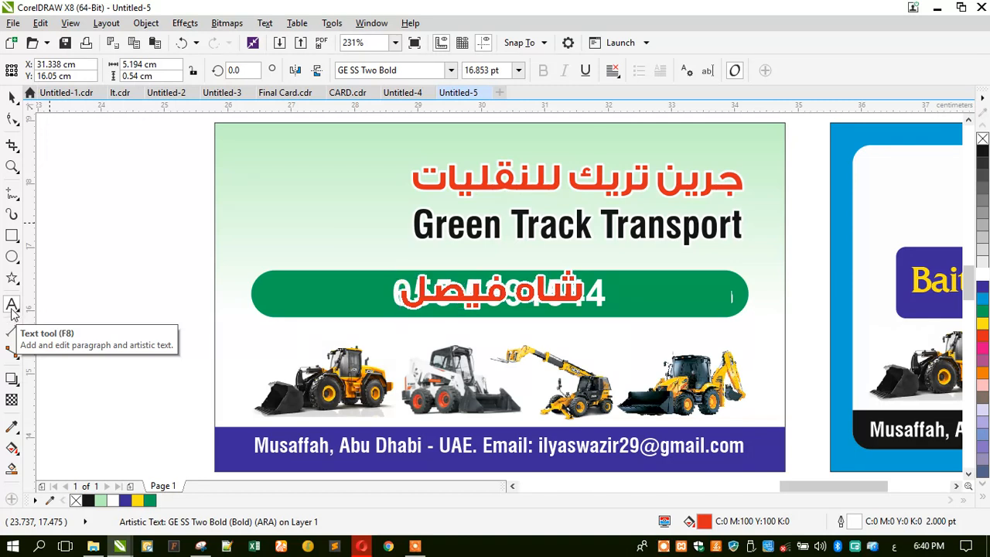
key(ctrl+space)
Resize the Arabic name, place it at the bar's right end, and shift the phone number left.
drag(395, 266, 428, 274)
drag(506, 302, 655, 301)
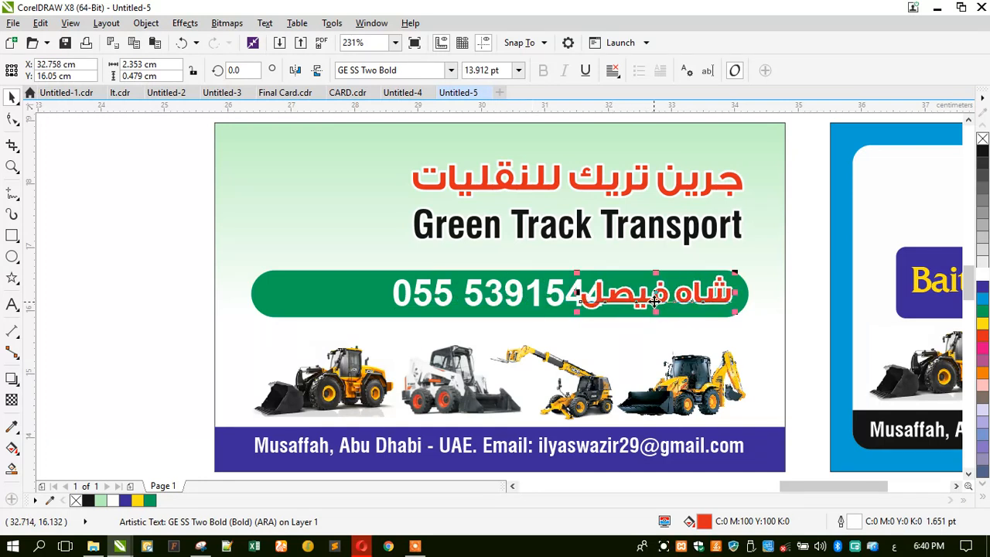
scroll(669, 322, up, 2)
drag(462, 289, 370, 275)
click(498, 288)
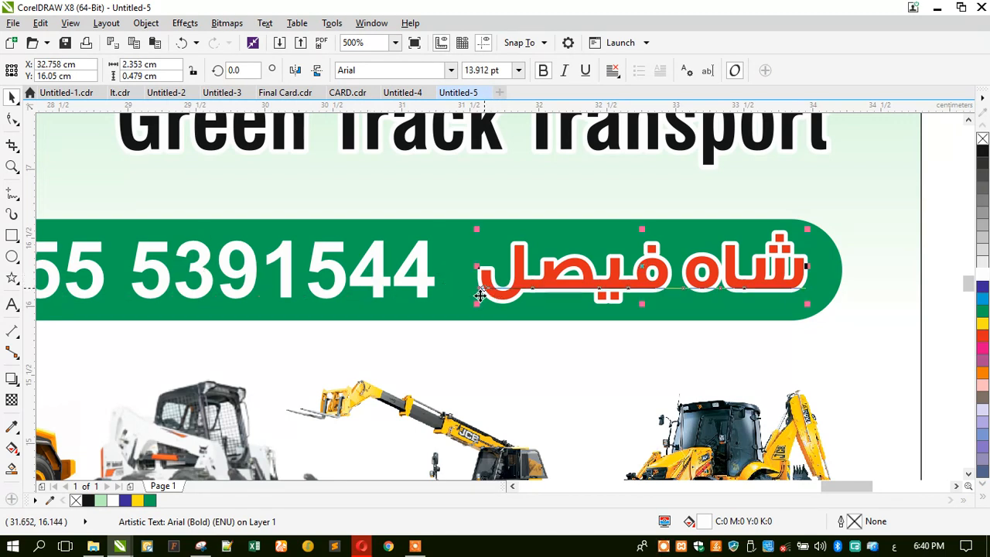
drag(471, 302, 453, 308)
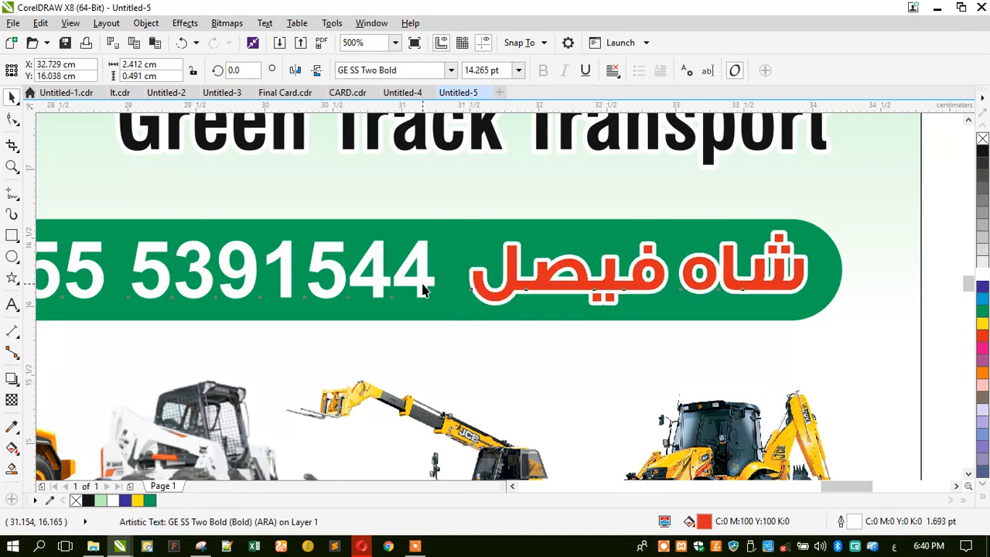
shift+click(424, 290)
scroll(542, 240, down, 2)
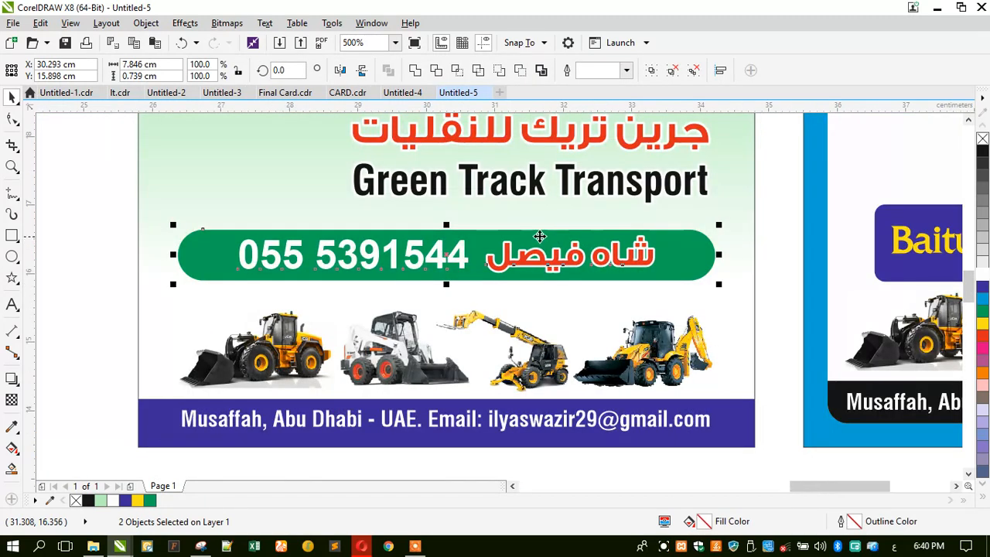
Enlarge both title lines together and centre them horizontally on the card.
click(98, 263)
scroll(315, 274, down, 1)
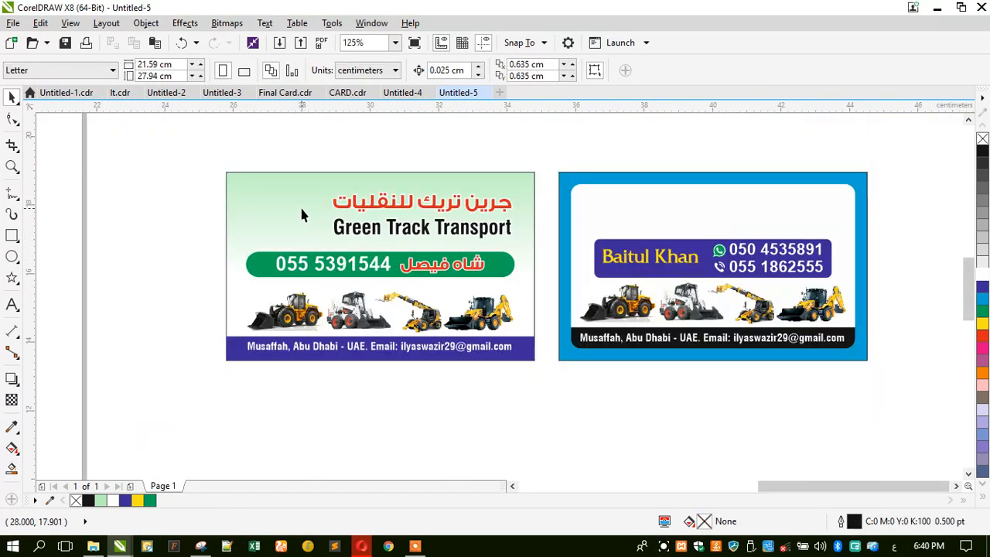
drag(302, 142, 516, 241)
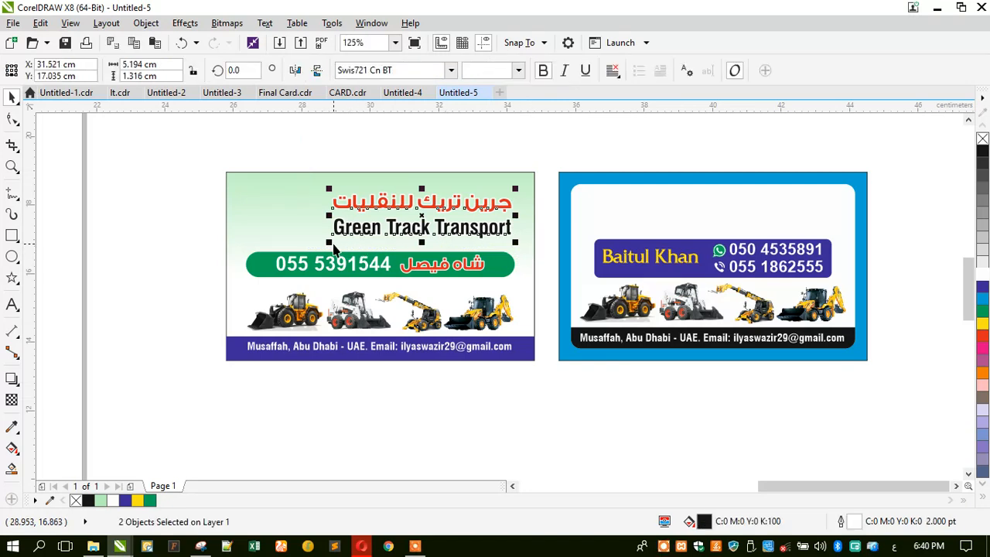
drag(325, 244, 307, 248)
drag(308, 188, 281, 190)
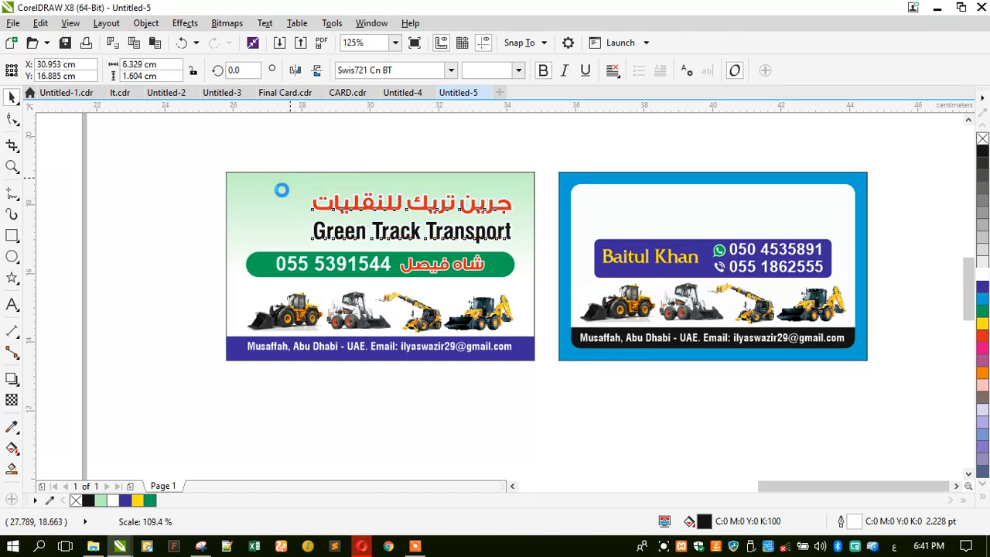
key(c)
Zoom in on the green card.
click(169, 224)
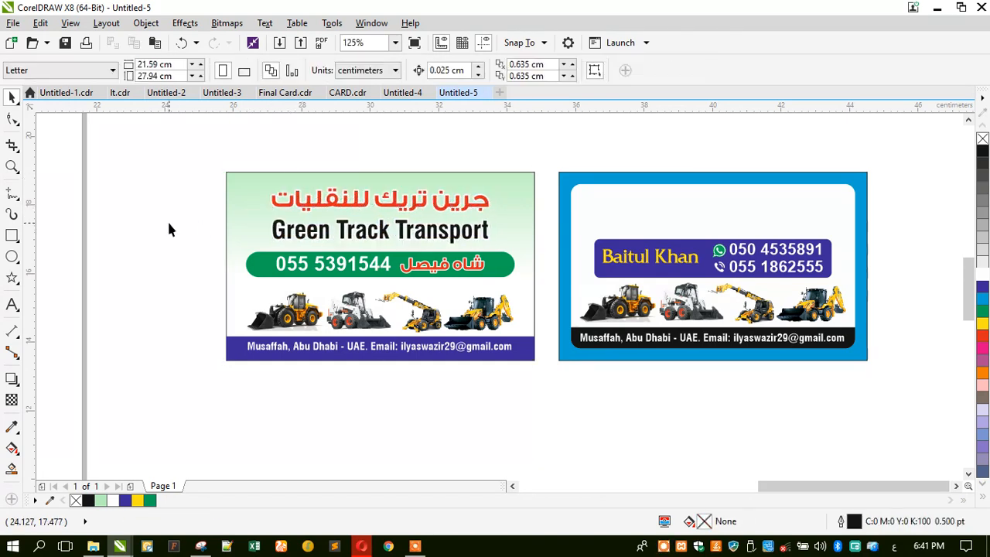
click(11, 168)
drag(216, 163, 547, 378)
click(12, 97)
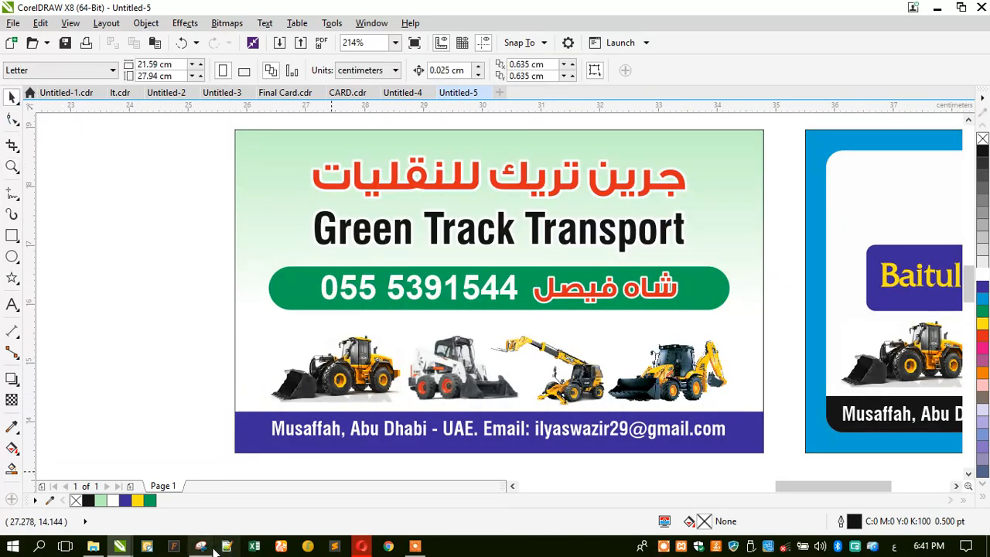
Take a new Snipping Tool capture of the whole green card.
click(200, 546)
click(157, 64)
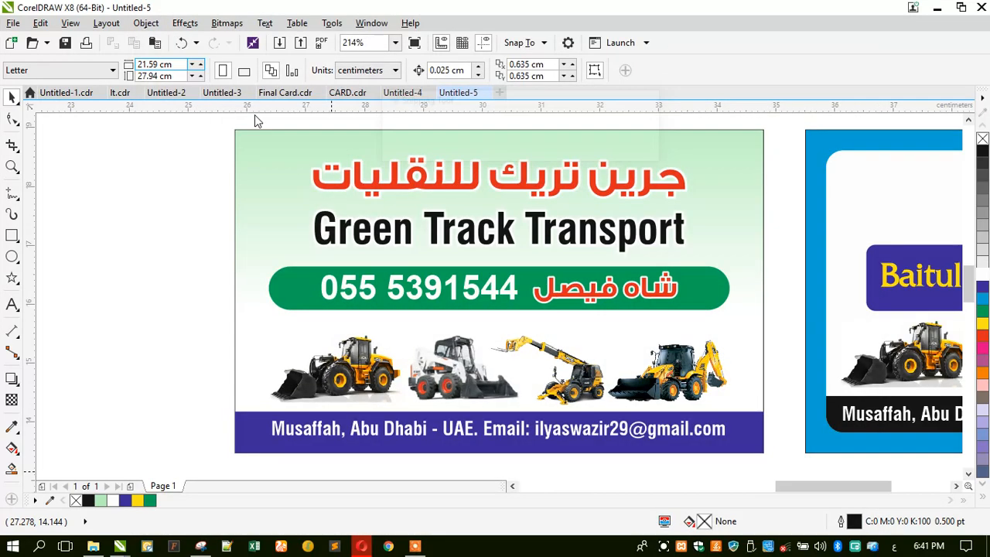
drag(770, 460, 225, 124)
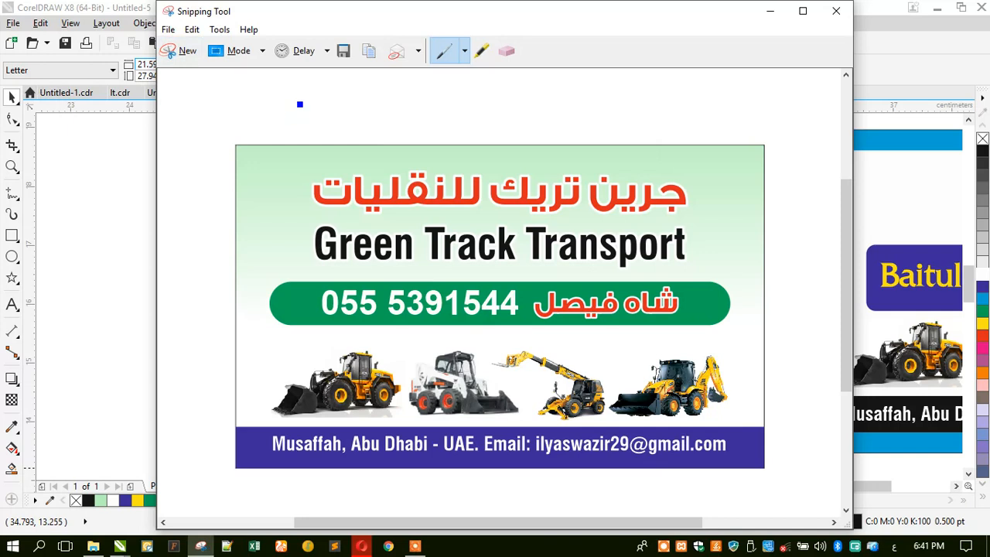
Save the card capture as Capture.PNG, replacing the existing file.
key(ctrl+s)
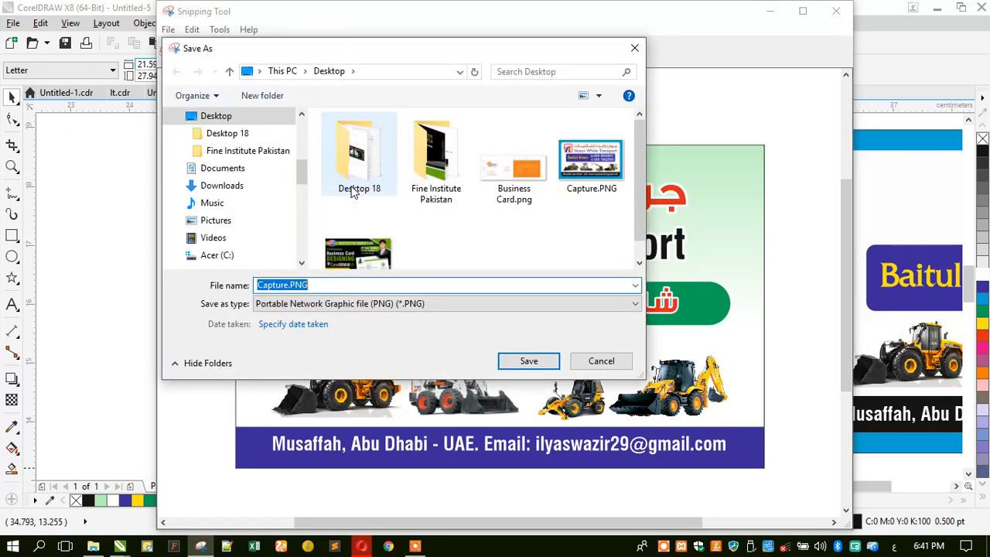
key(Return)
click(526, 277)
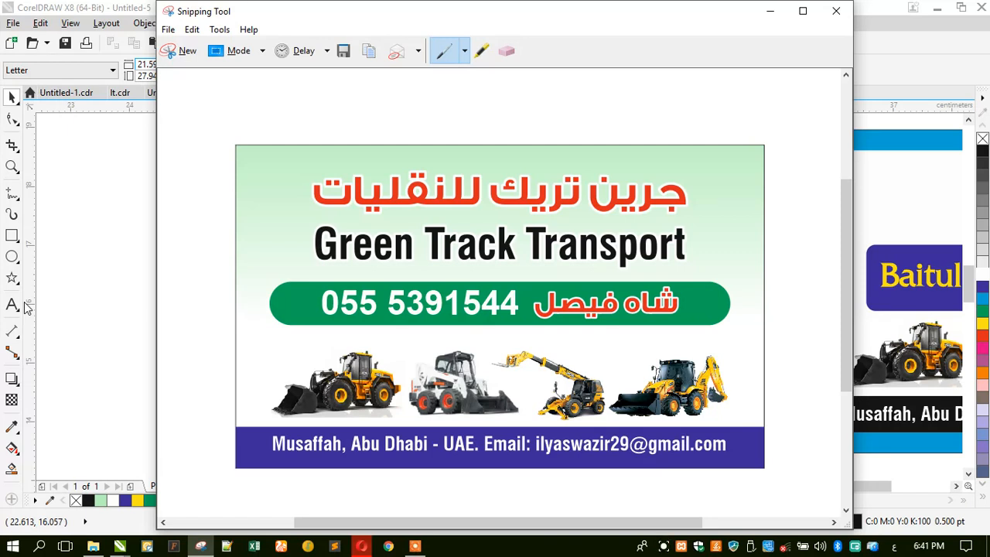
mouse_move(413, 547)
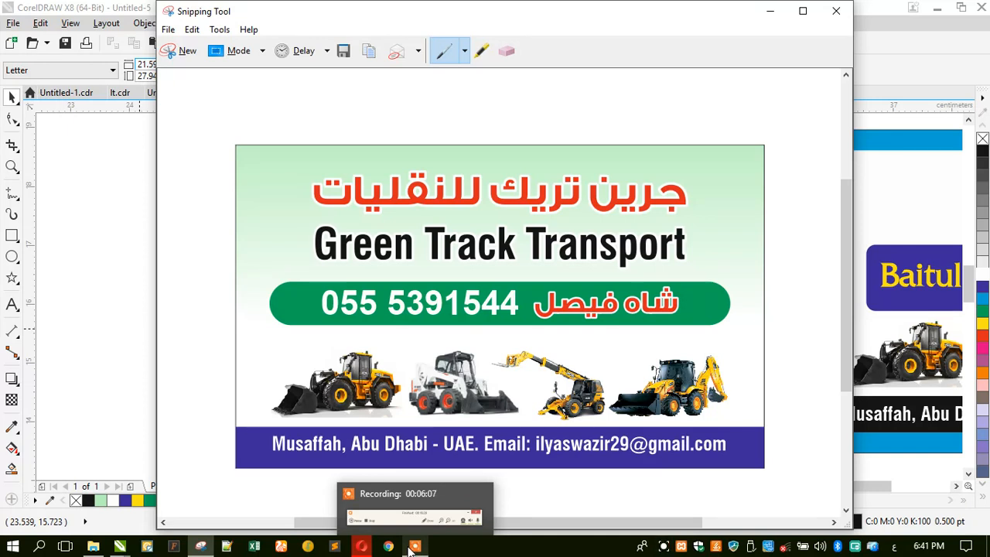
click(418, 513)
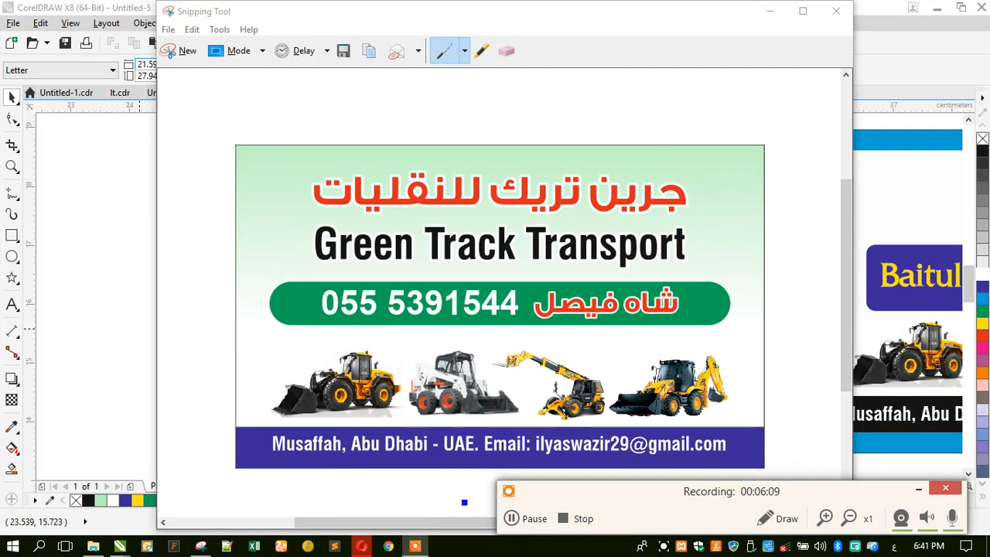